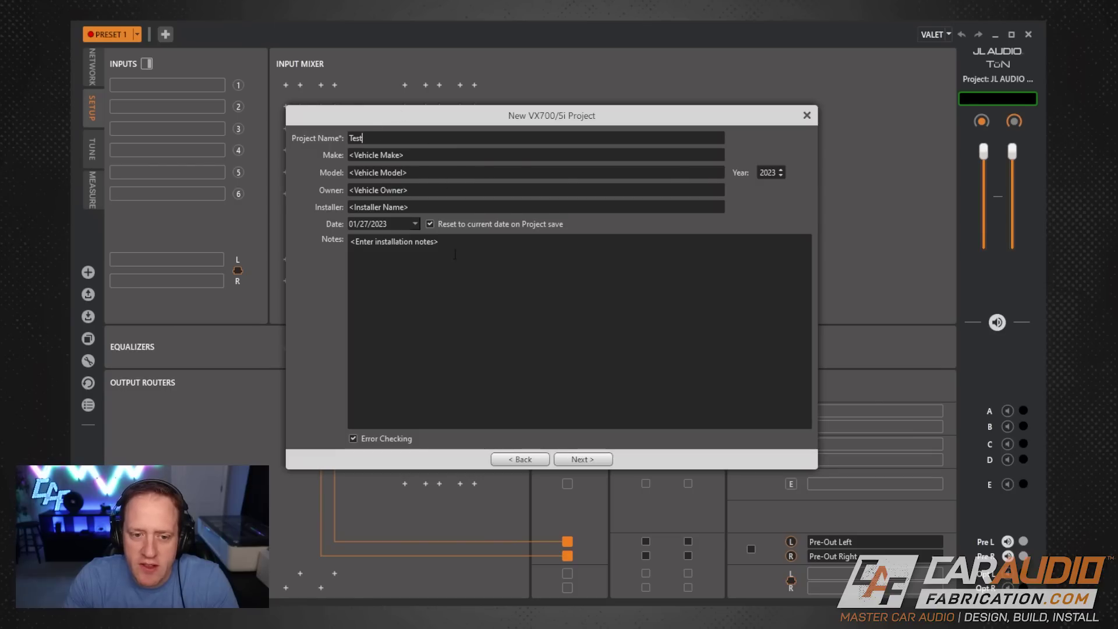
# Give the Test project 2.0 (Left/Right) inputs and a 2-way Front/Rear/Sub Preout output layout.
pyautogui.click(580, 460)
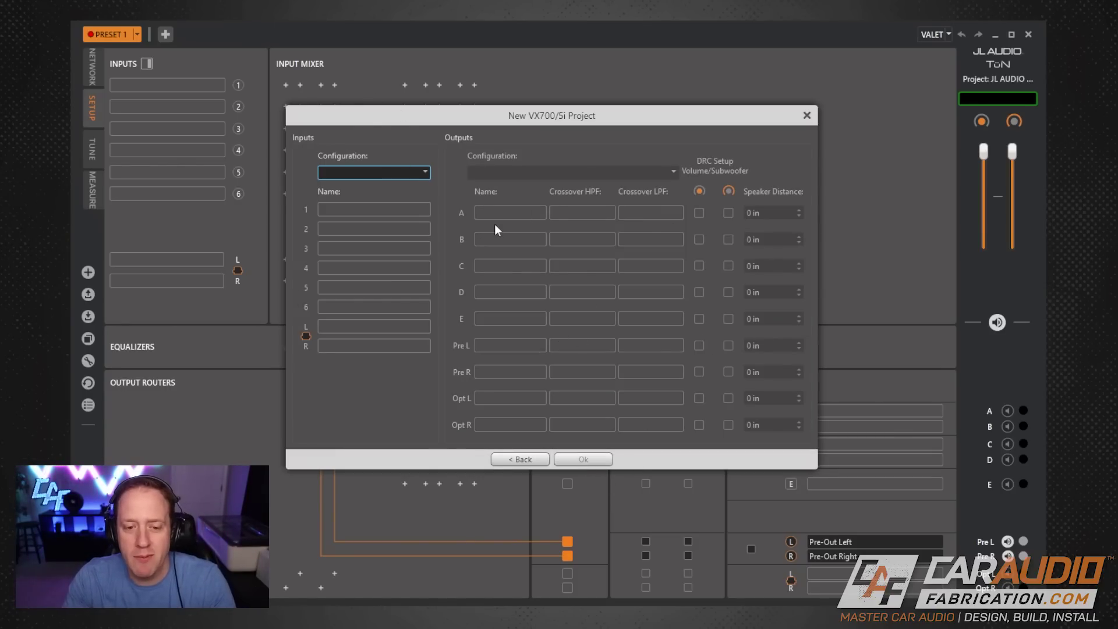
pyautogui.click(407, 177)
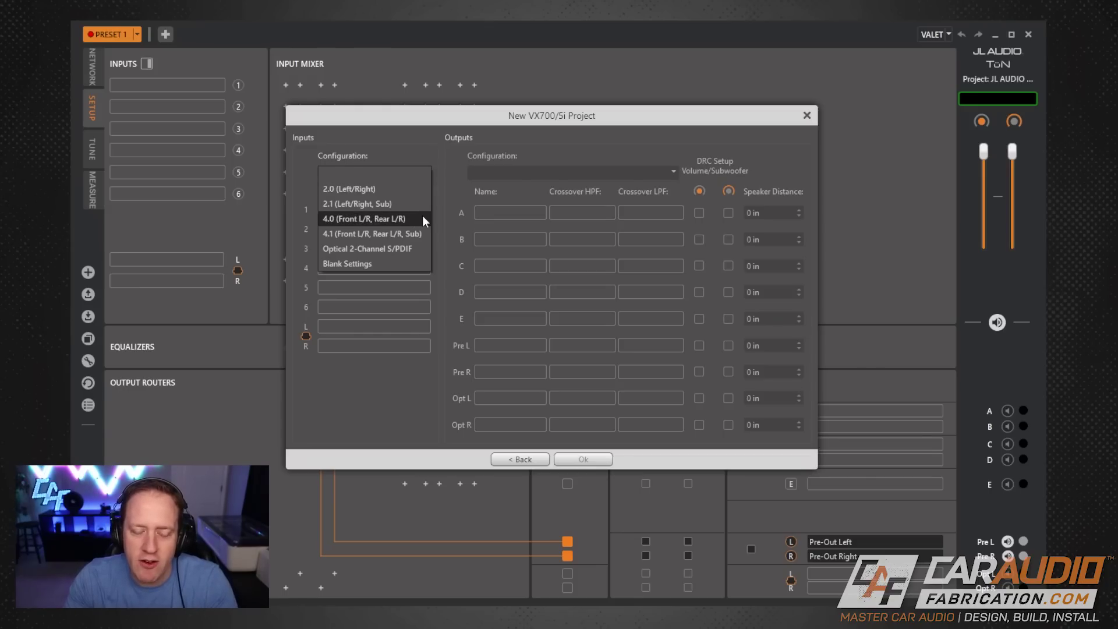
pyautogui.click(401, 191)
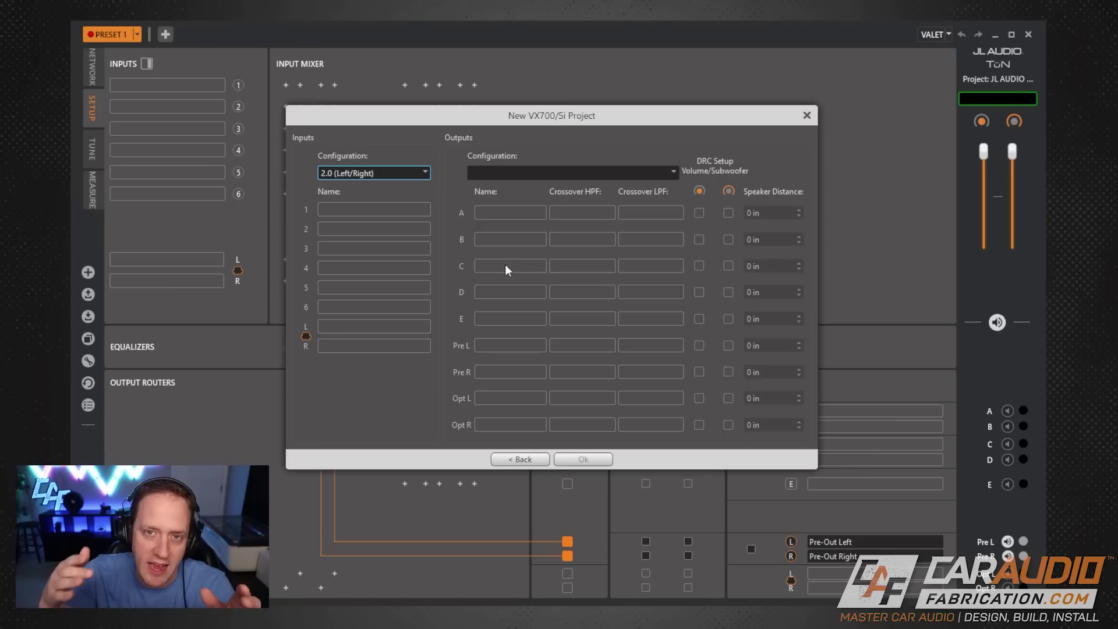
pyautogui.click(517, 170)
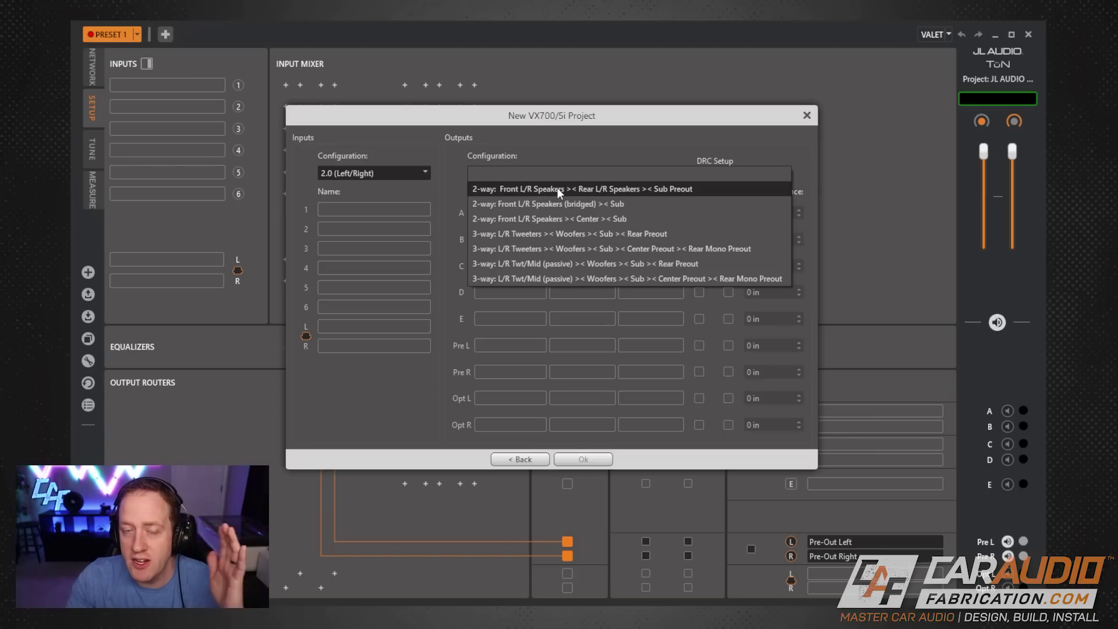
pyautogui.click(620, 188)
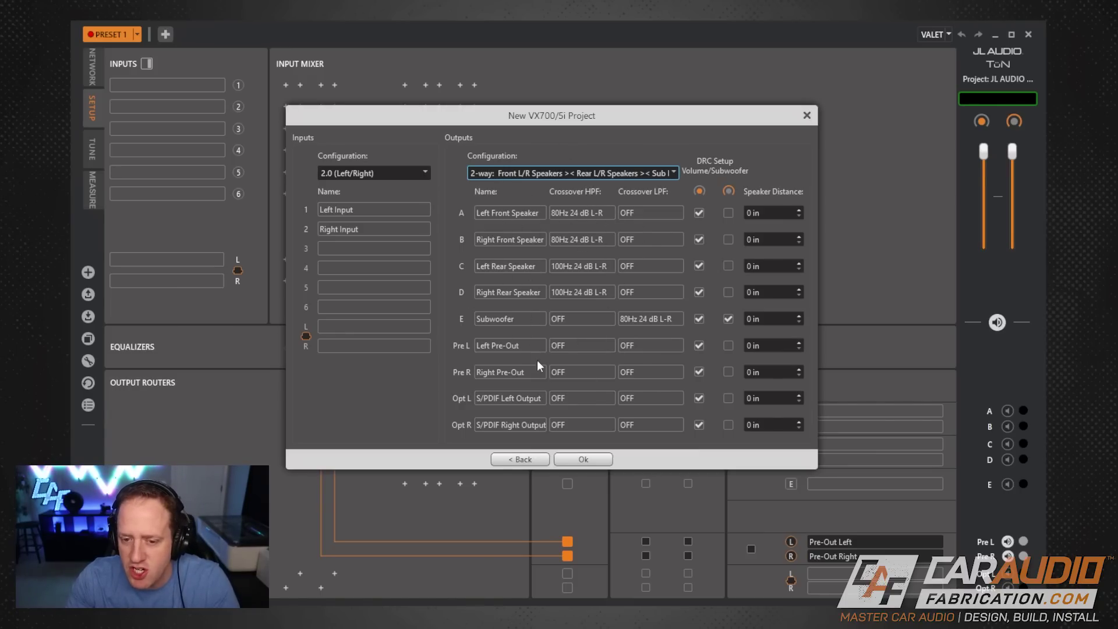
pyautogui.click(575, 459)
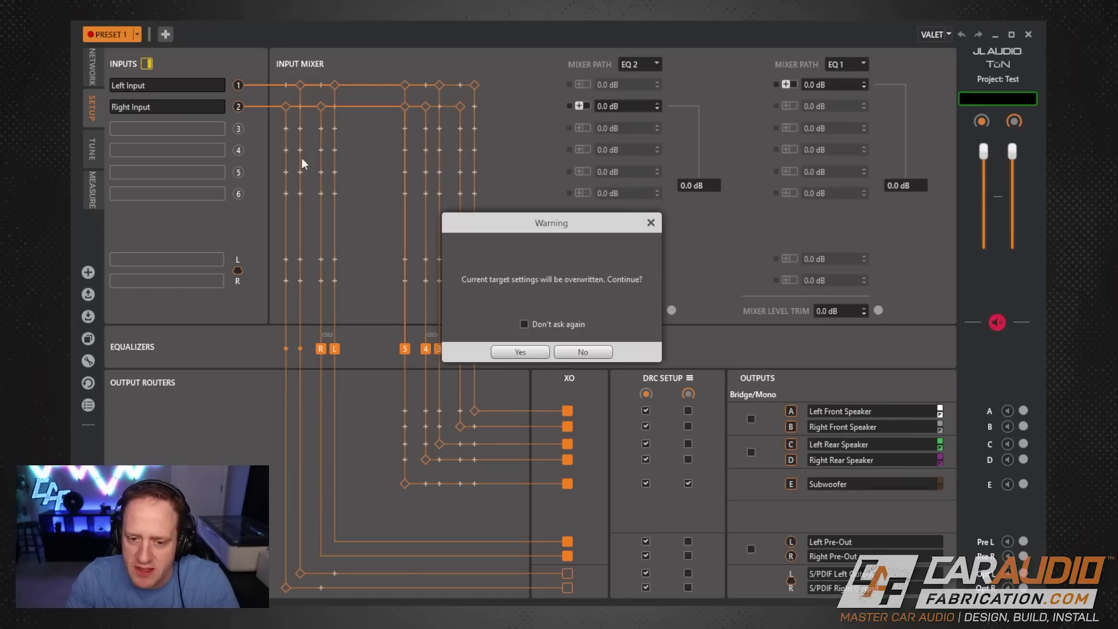
# Confirm overwriting the target settings so the Test project loads with Left/Right routing.
pyautogui.click(522, 353)
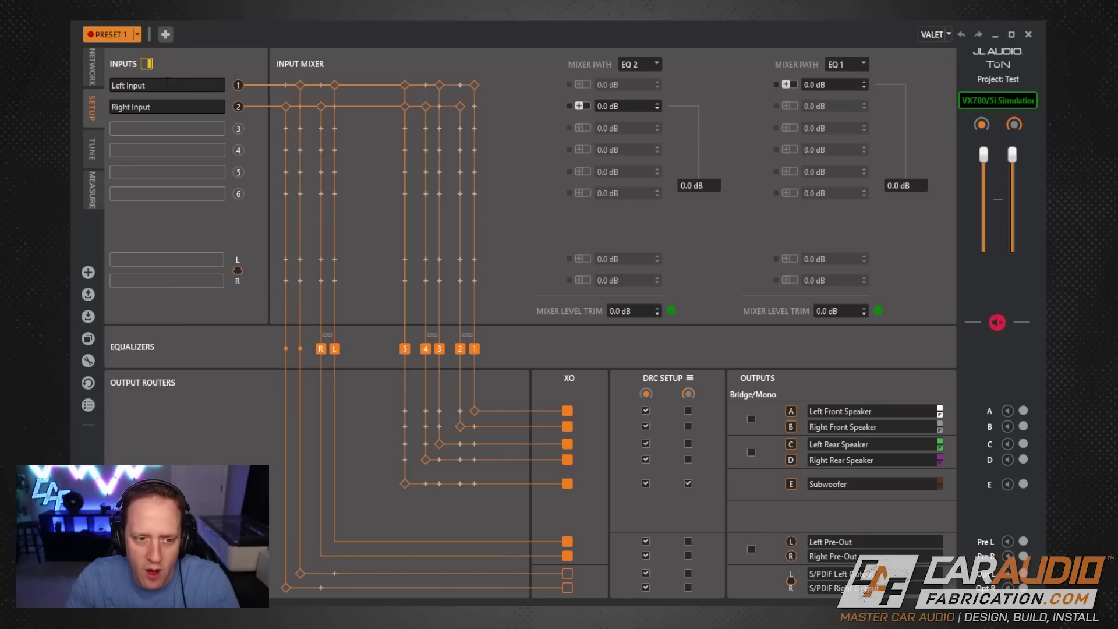
pyautogui.doubleClick(122, 89)
pyautogui.click(109, 92)
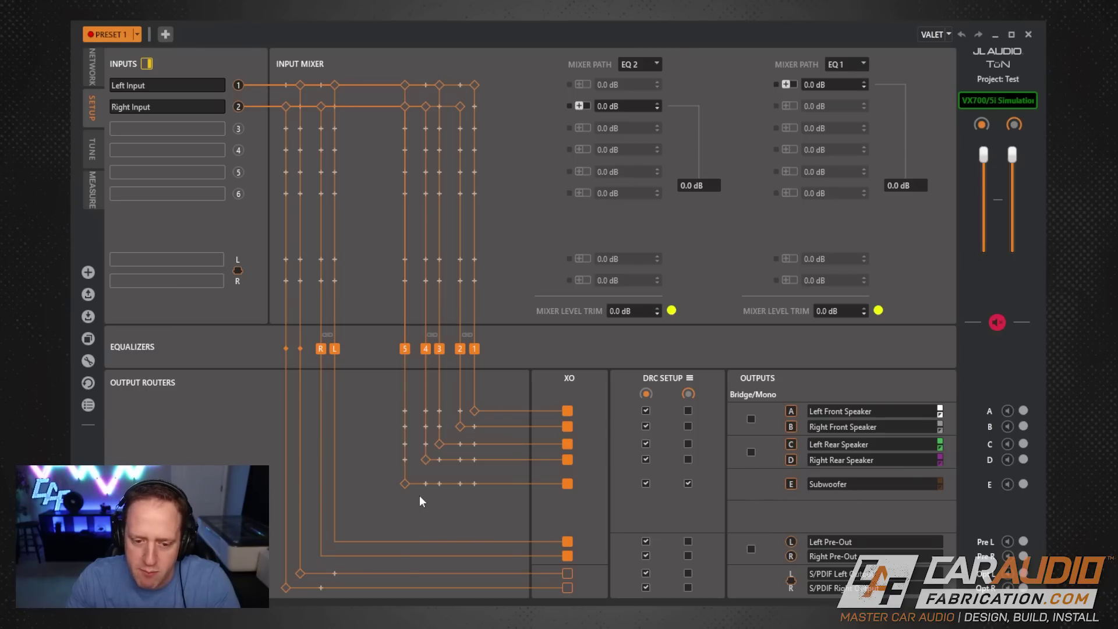
# Toggle the input 1 and input 2 connections to channel 5 off and back on.
pyautogui.click(406, 89)
pyautogui.click(405, 85)
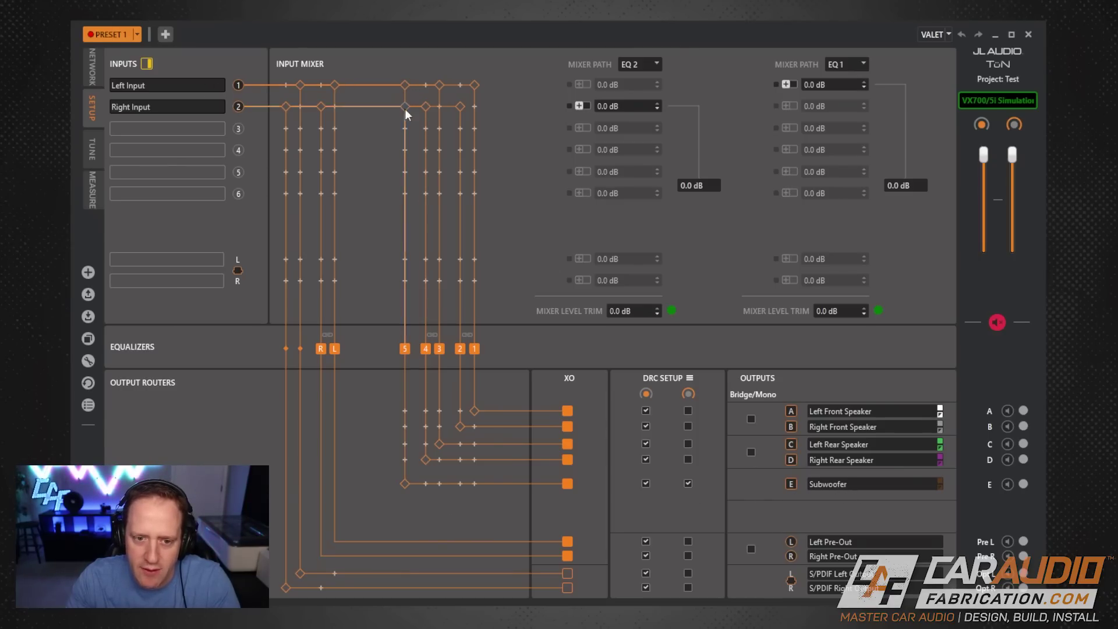
pyautogui.click(405, 107)
pyautogui.click(406, 107)
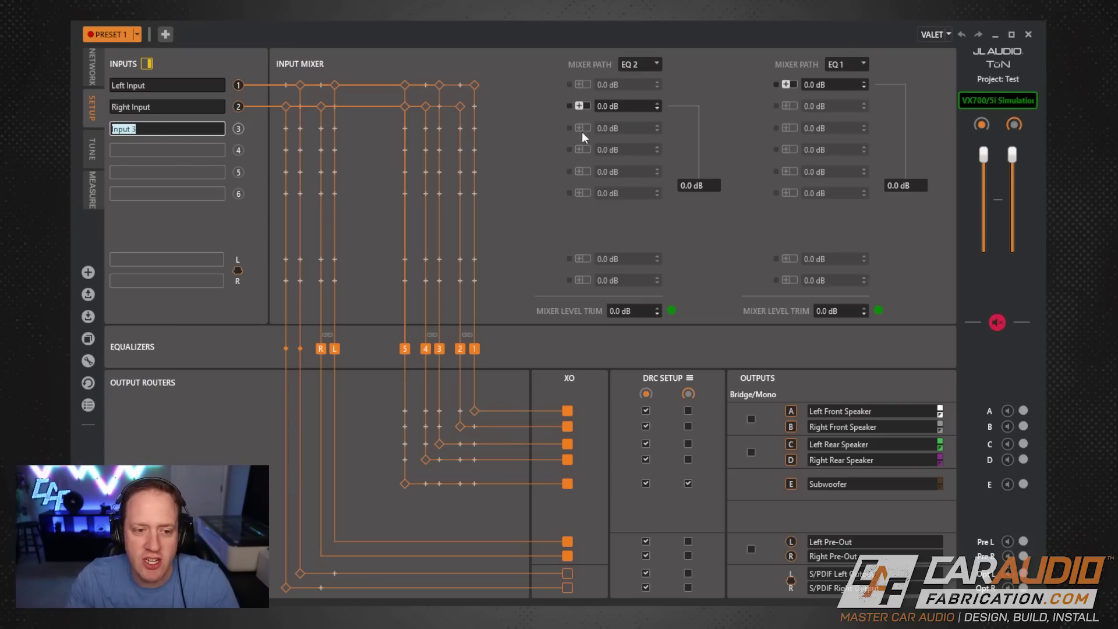
# Enable inputs 3 and 4 and name input 3 'Phone Input Left'.
pyautogui.click(236, 129)
pyautogui.click(239, 151)
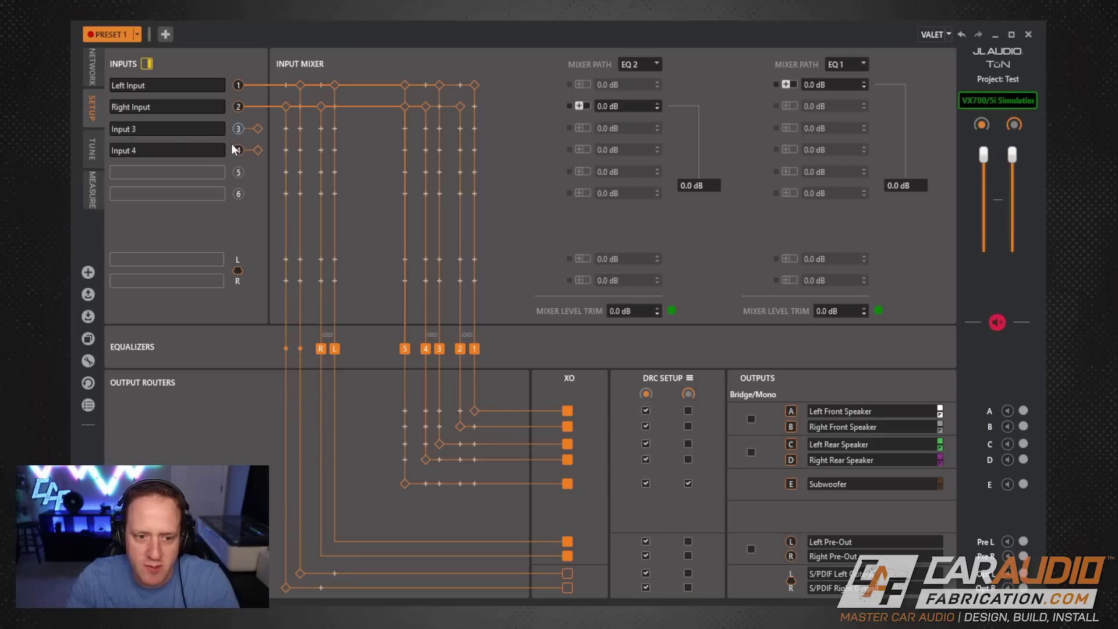
pyautogui.click(161, 131)
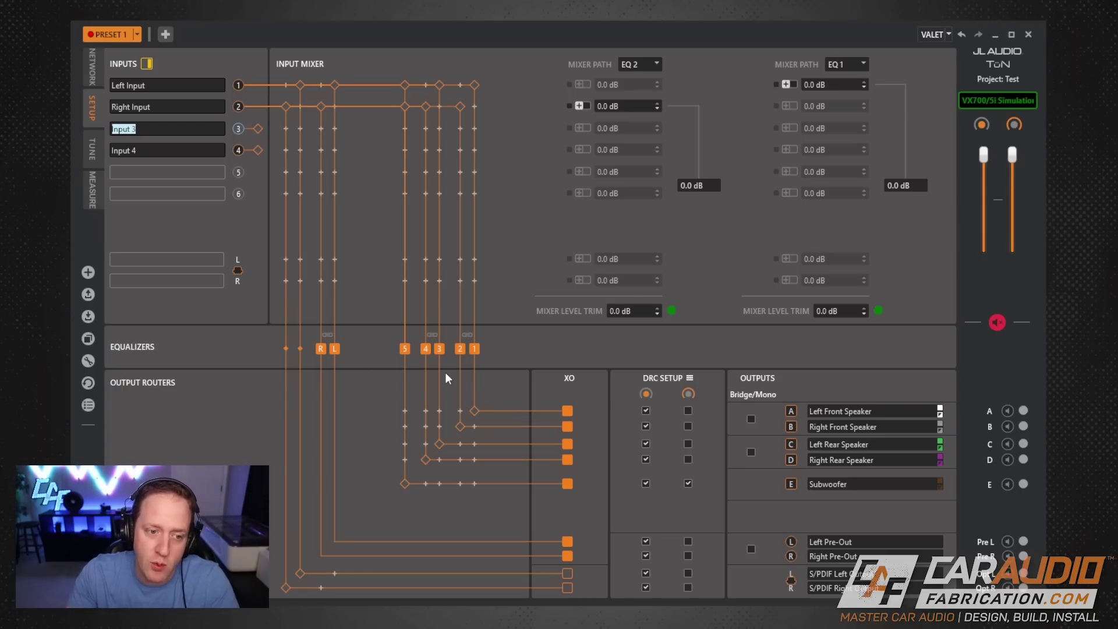
pyautogui.moveTo(136, 129); pyautogui.dragTo(109, 128)
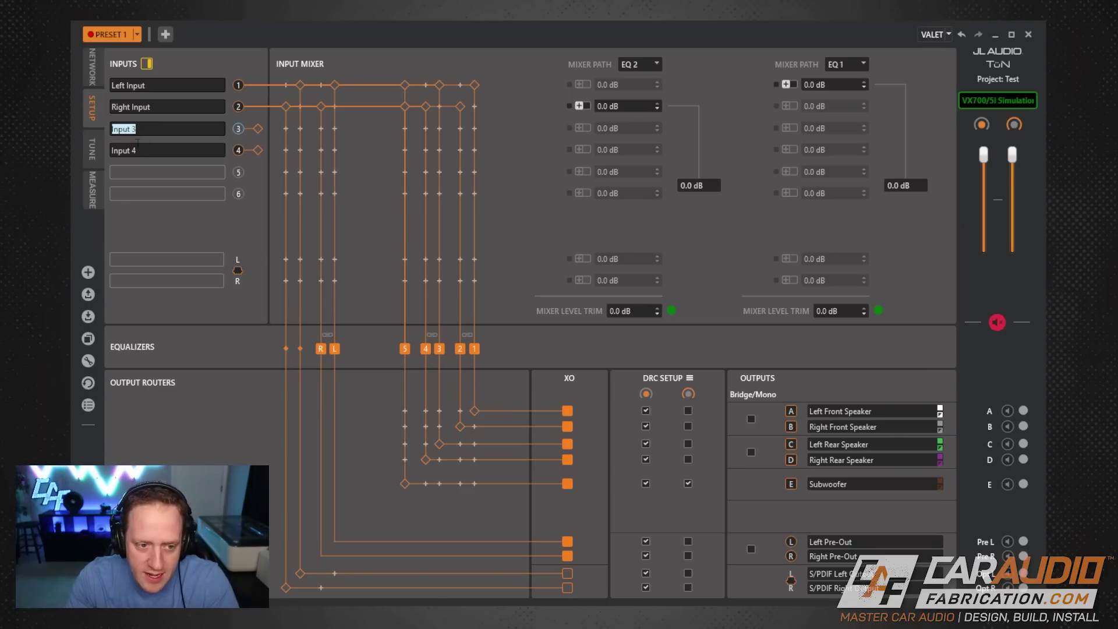
pyautogui.write('Phone')
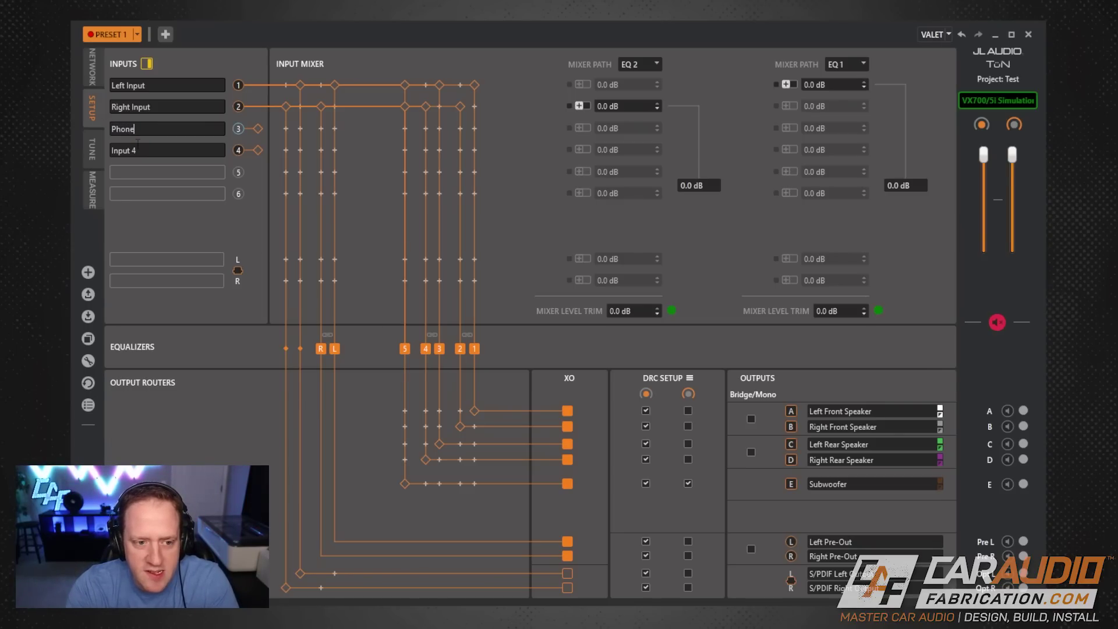
pyautogui.write(' Input Left')
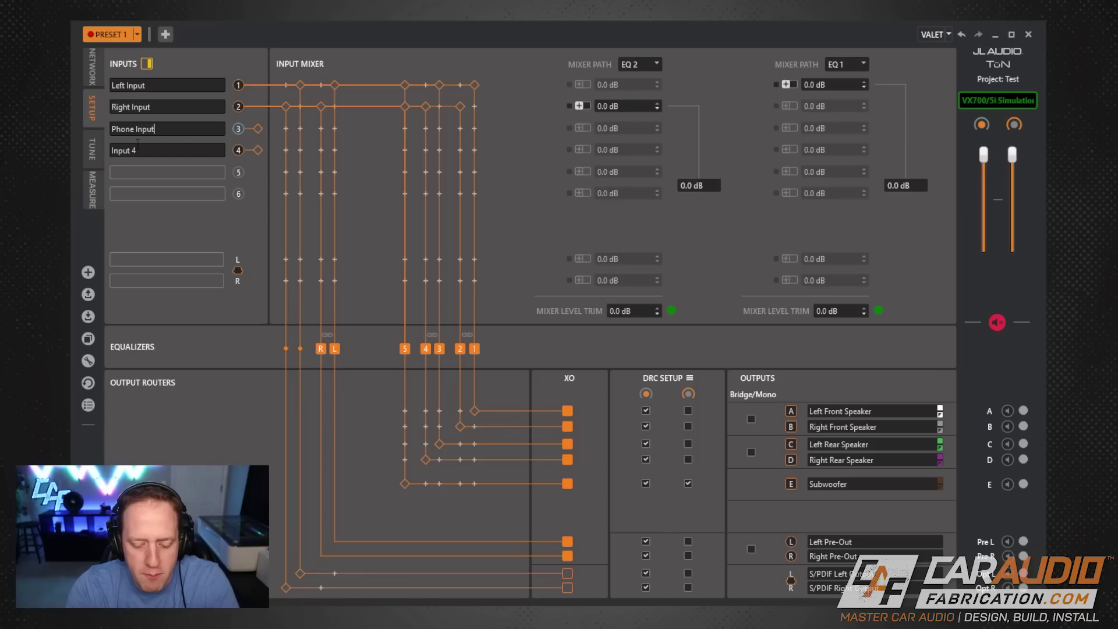
# Name input 4 'Phone Input Right'.
pyautogui.press('Tab')
pyautogui.write('Phone Input Left')
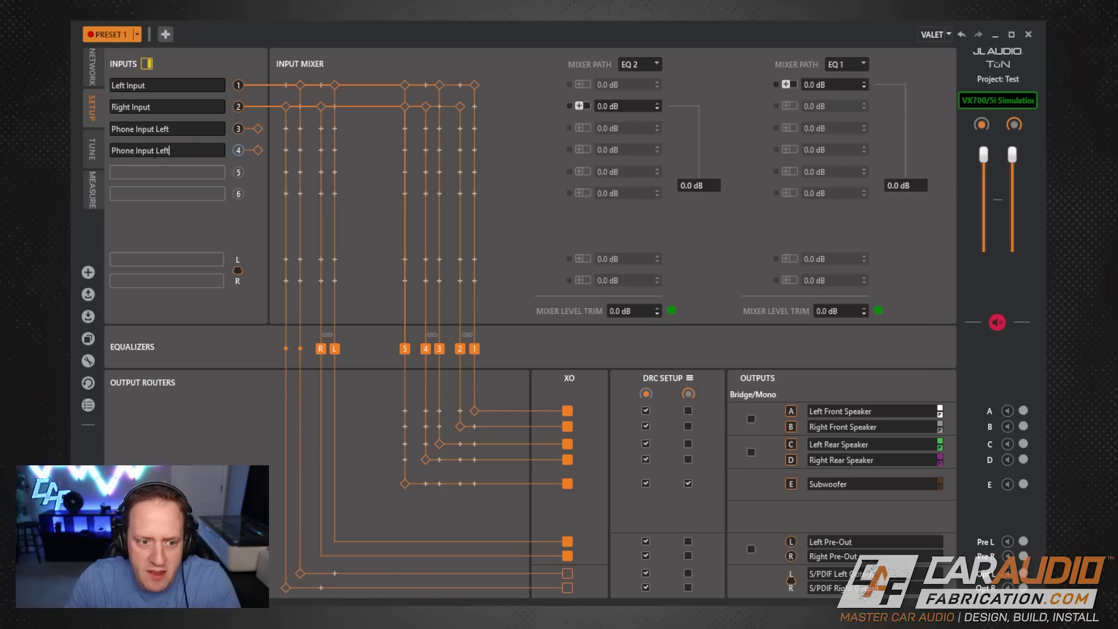
pyautogui.press('BackSpace')
pyautogui.press('BackSpace')
pyautogui.press('BackSpace')
pyautogui.press('BackSpace')
pyautogui.write('Right')
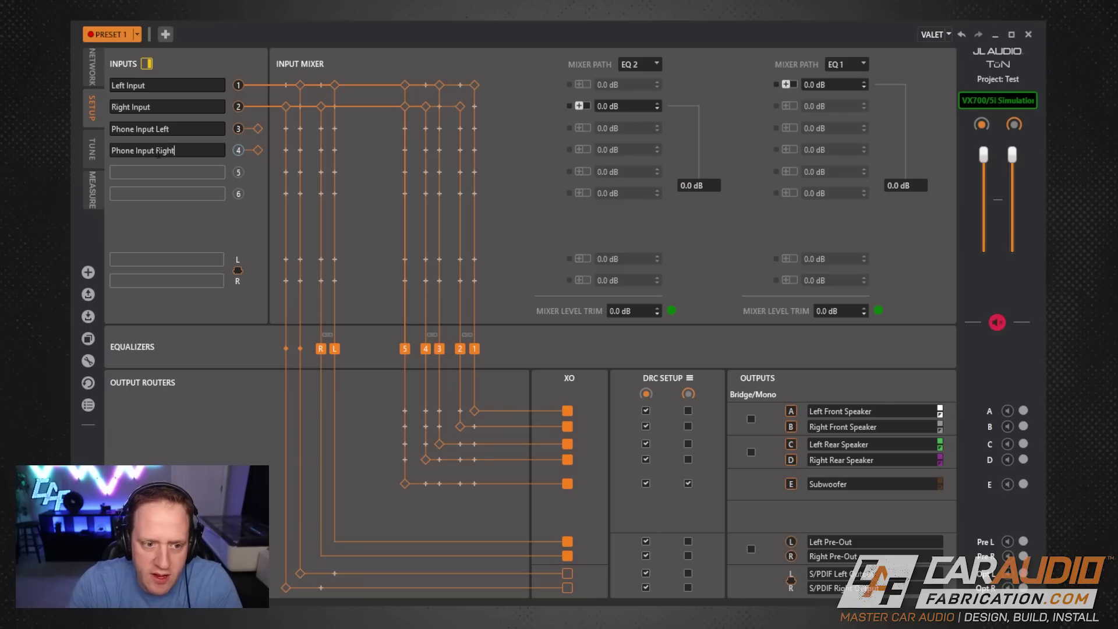
pyautogui.press('Tab')
pyautogui.click(259, 159)
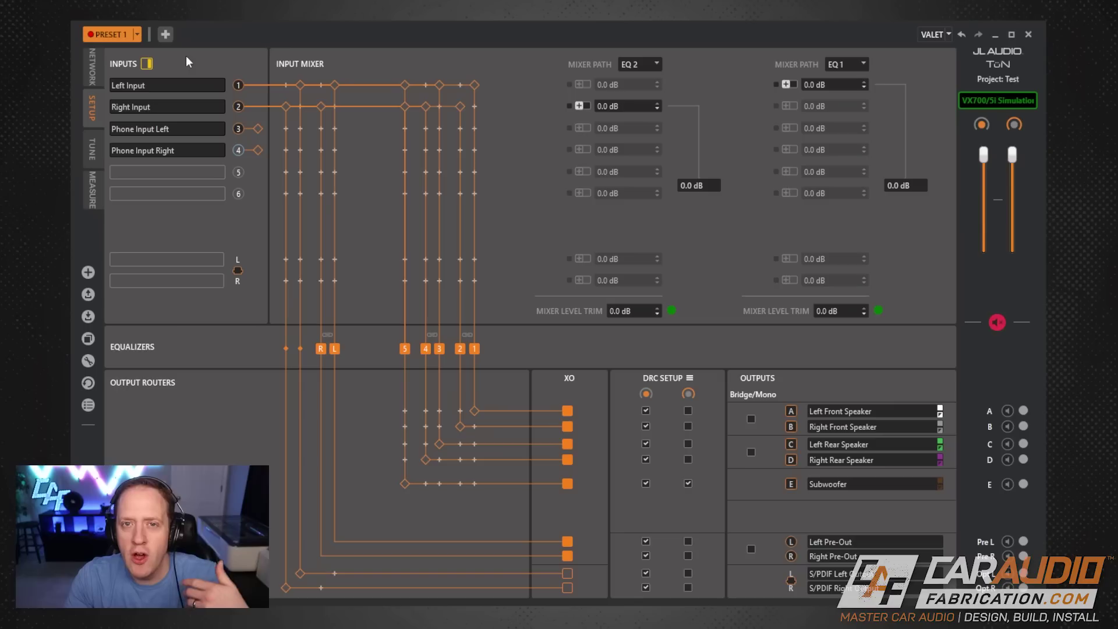
# Route Phone Input Left and Right into the EQ 1 and EQ 2 mixer paths at -6.0 dB.
pyautogui.moveTo(257, 129); pyautogui.dragTo(474, 131)
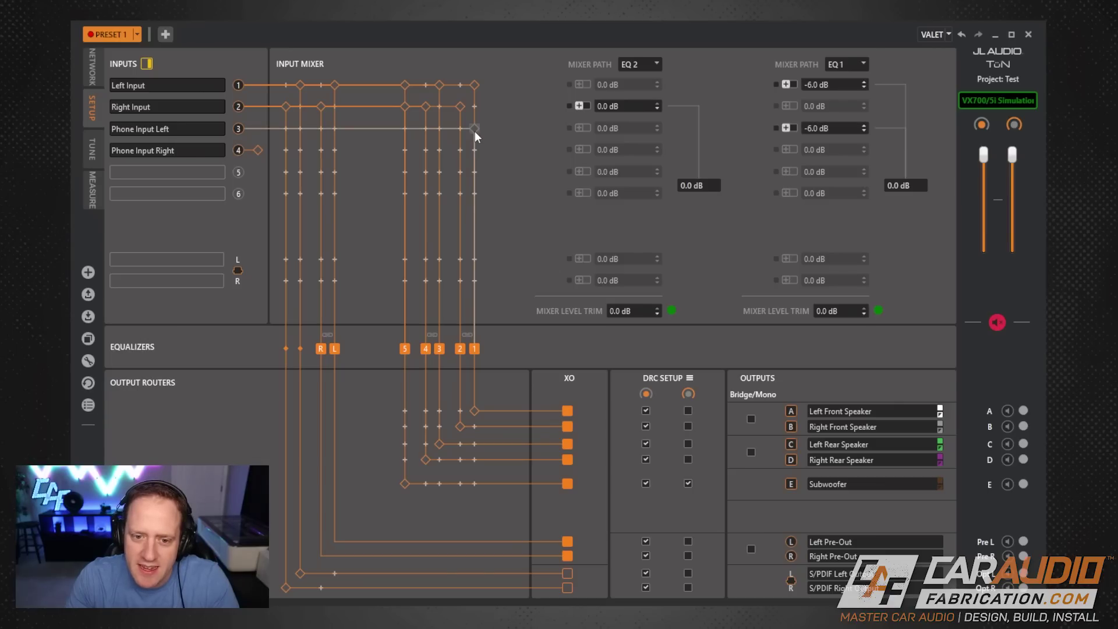
pyautogui.click(454, 154)
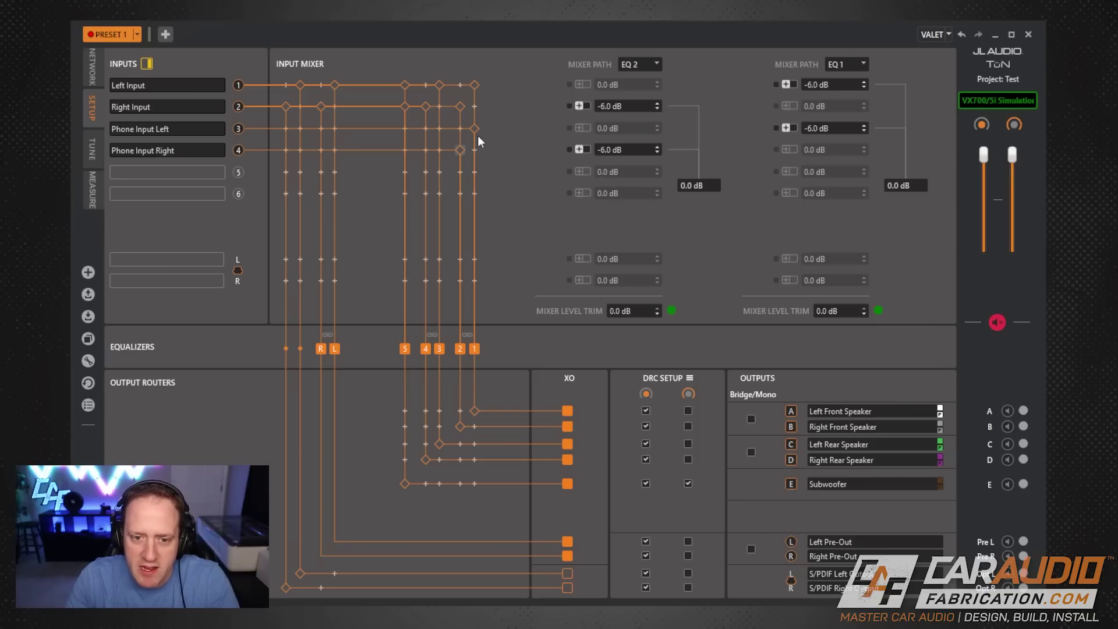
pyautogui.click(437, 130)
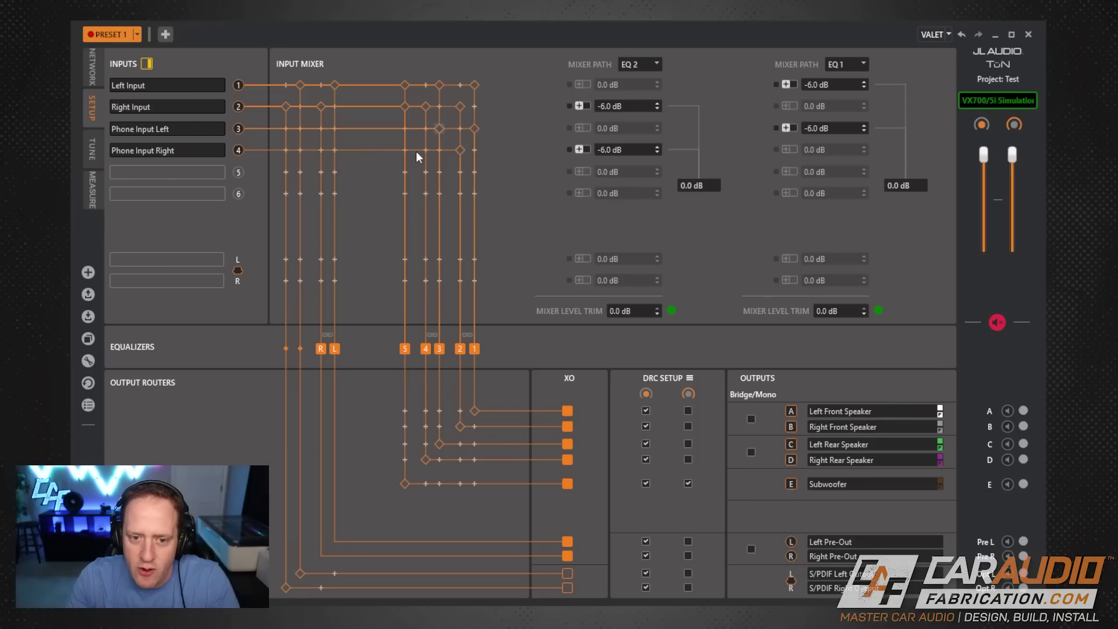
pyautogui.click(438, 445)
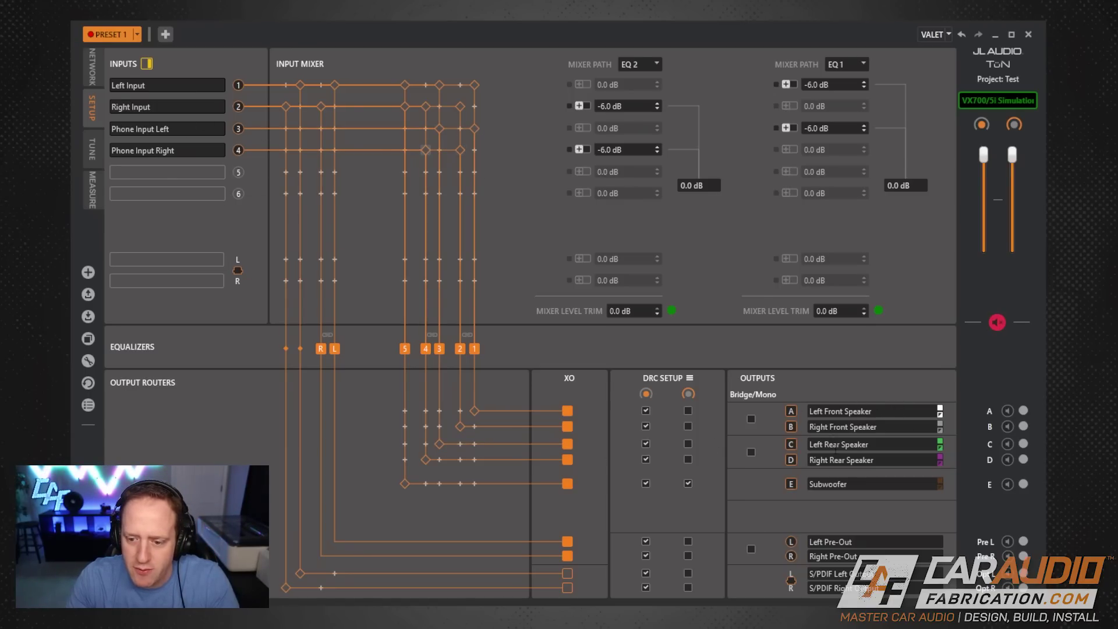
pyautogui.click(404, 129)
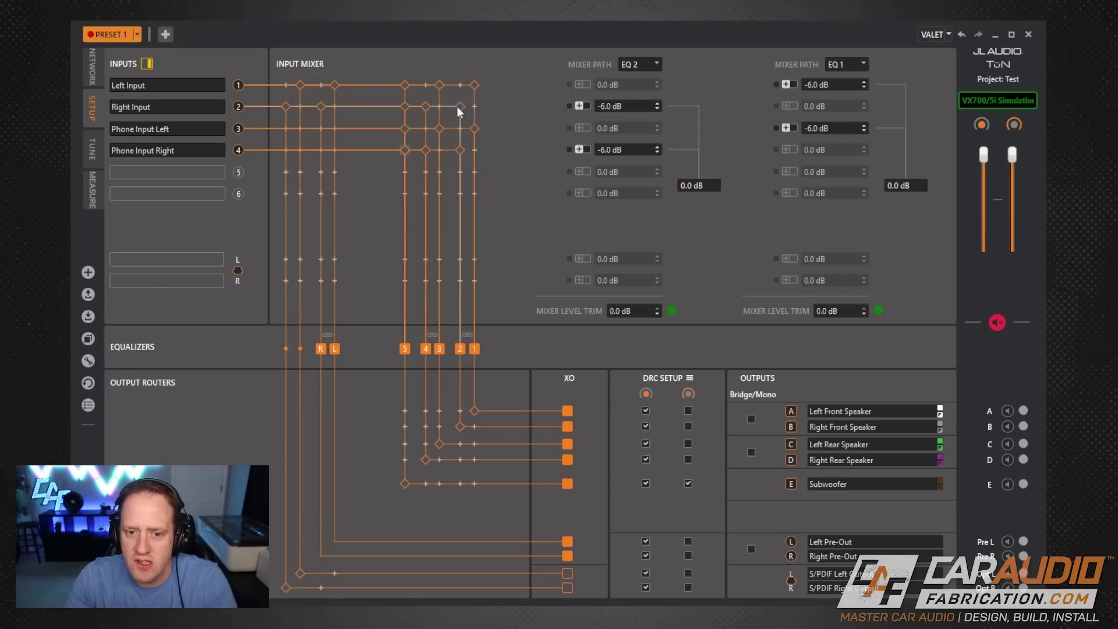
# Set the Right and Left Input mix levels to -12.0 dB, keep the phone at -6.0 dB, then go to Tune.
pyautogui.click(658, 109)
pyautogui.click(658, 109)
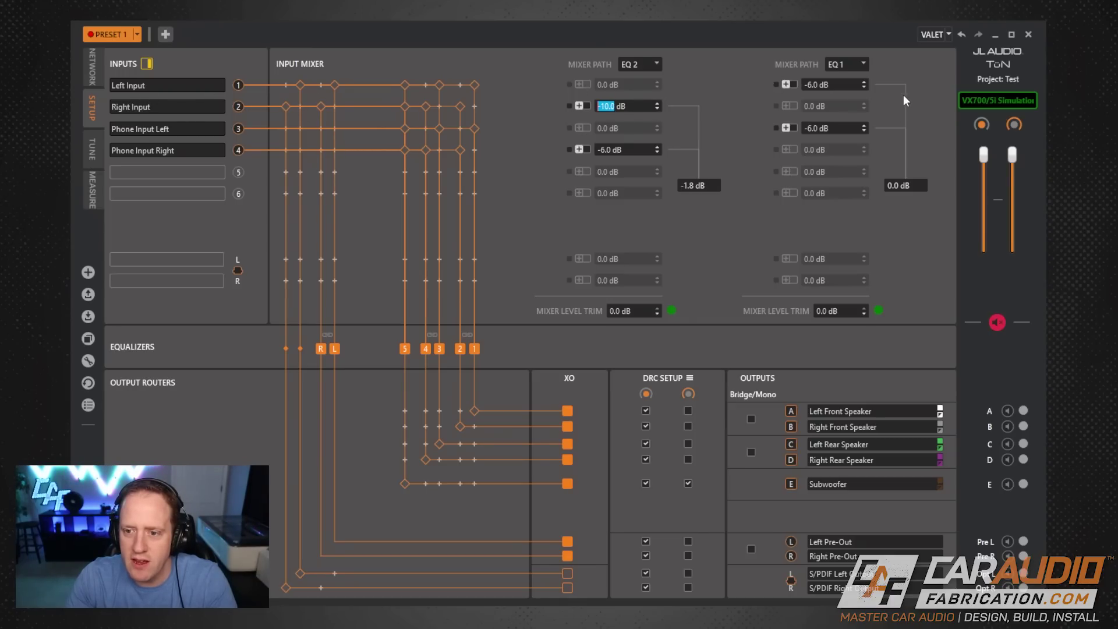
pyautogui.write('-12')
pyautogui.click(833, 84)
pyautogui.write('-12')
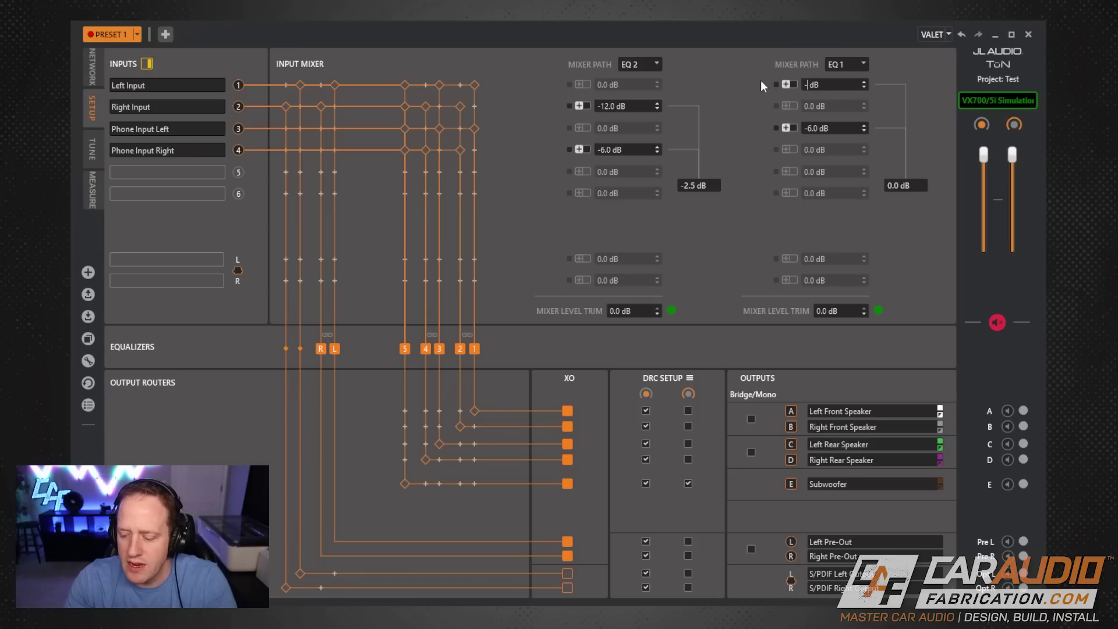
pyautogui.press('Return')
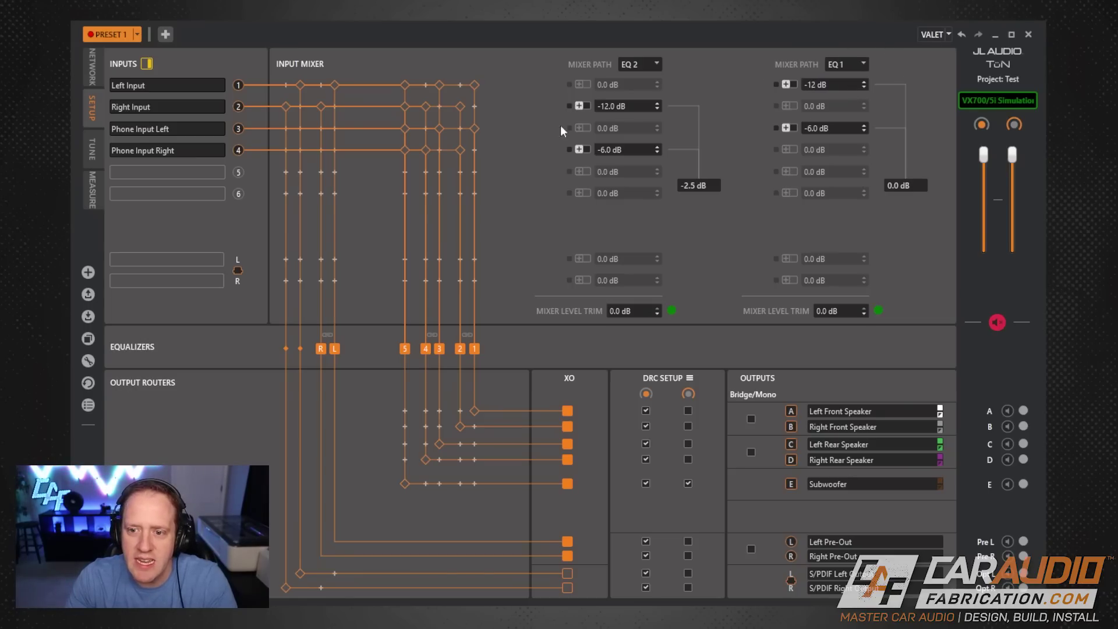
pyautogui.click(835, 128)
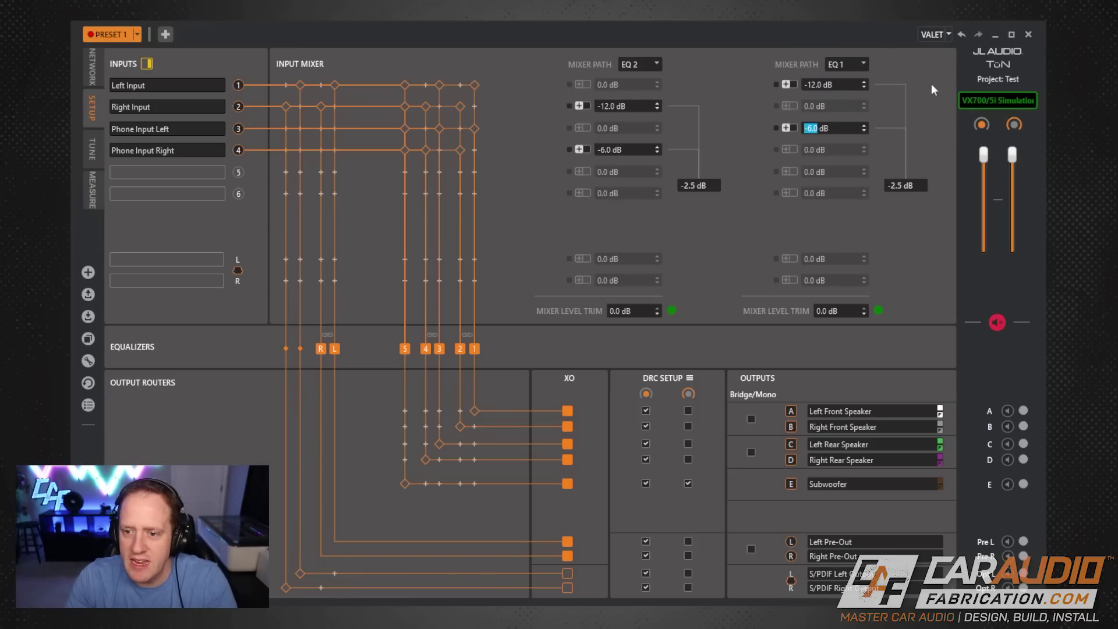
pyautogui.press('Return')
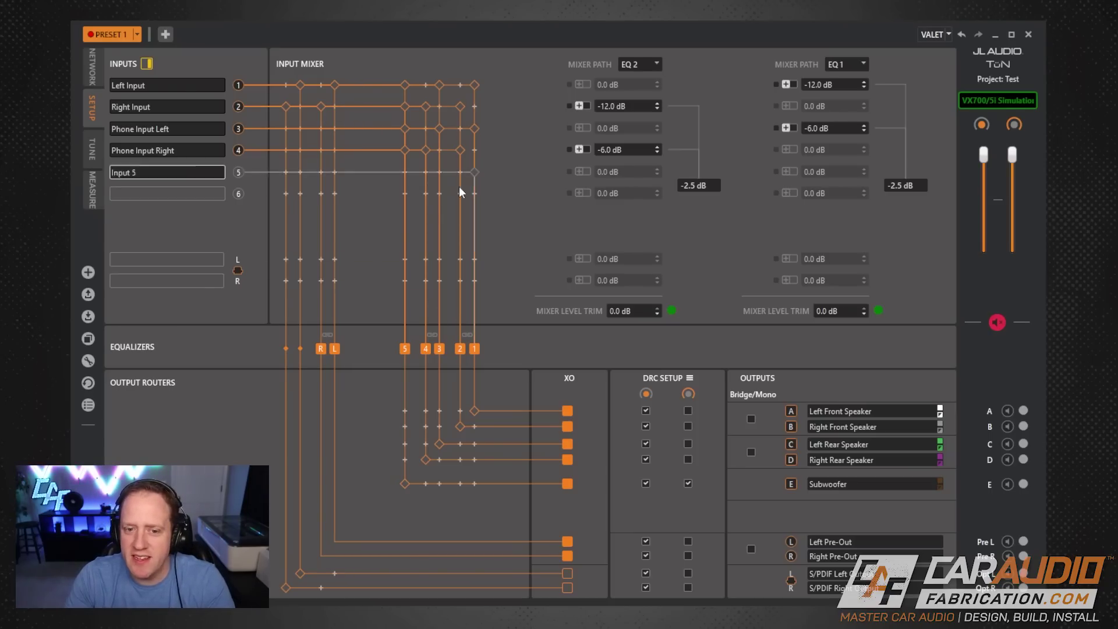
pyautogui.click(93, 149)
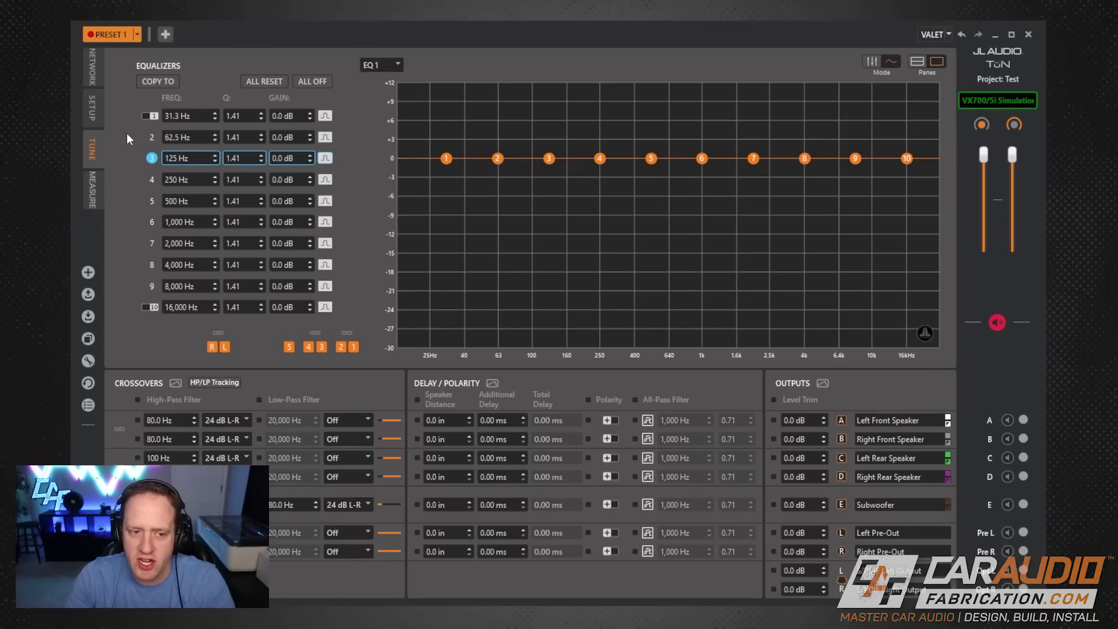
# Return to the Setup page to view the input mixer routing.
pyautogui.click(92, 109)
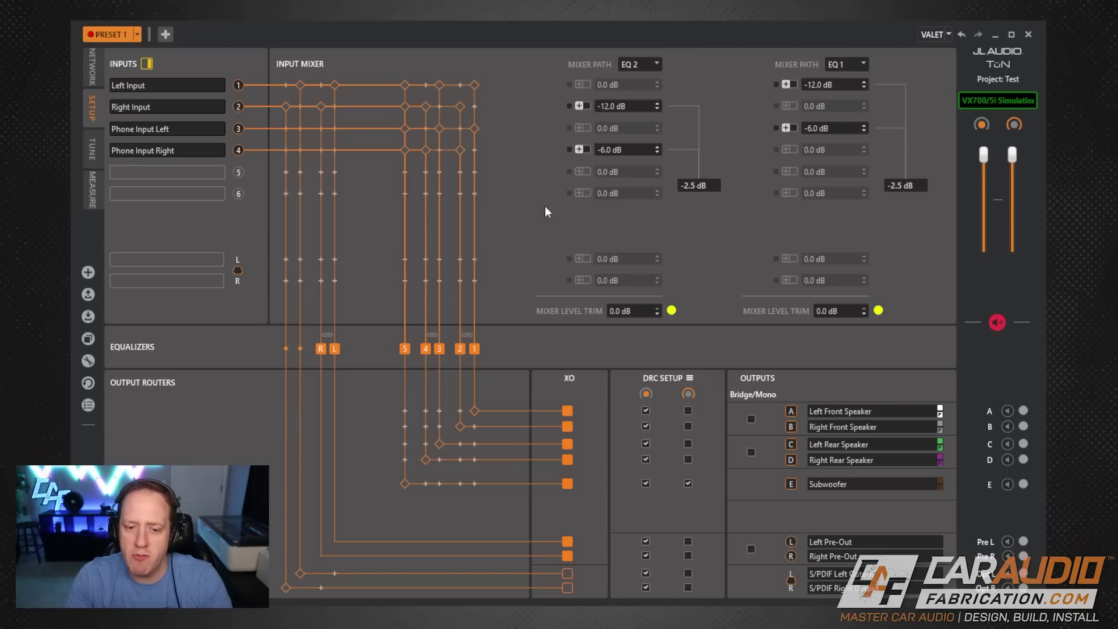
# Duplicate Preset 1 and rename the copy 'No Phone'.
pyautogui.click(138, 38)
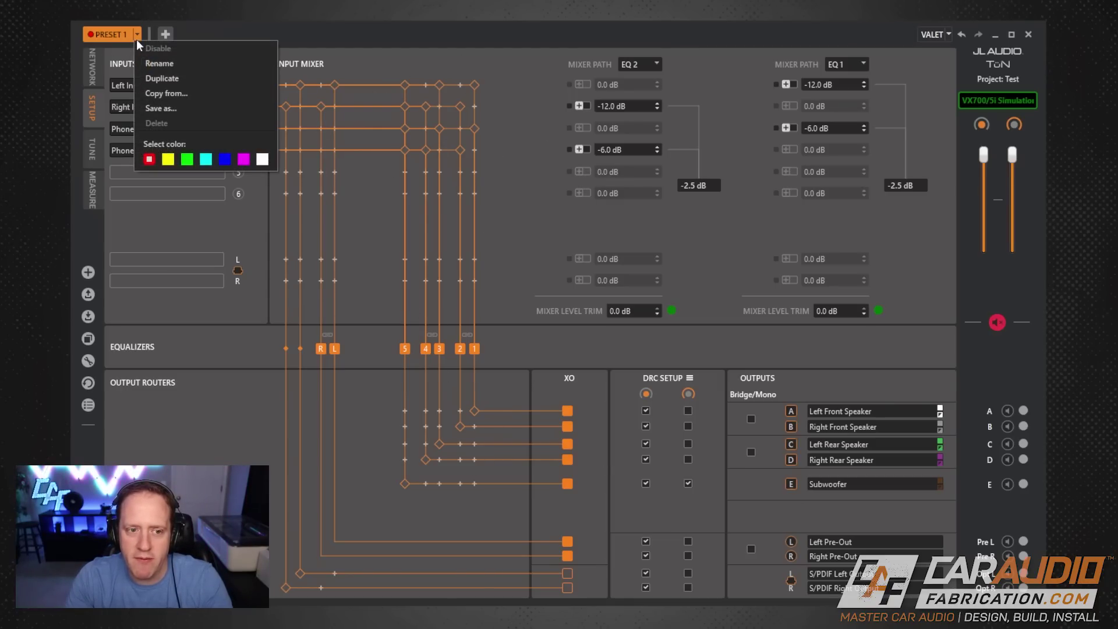
pyautogui.click(173, 78)
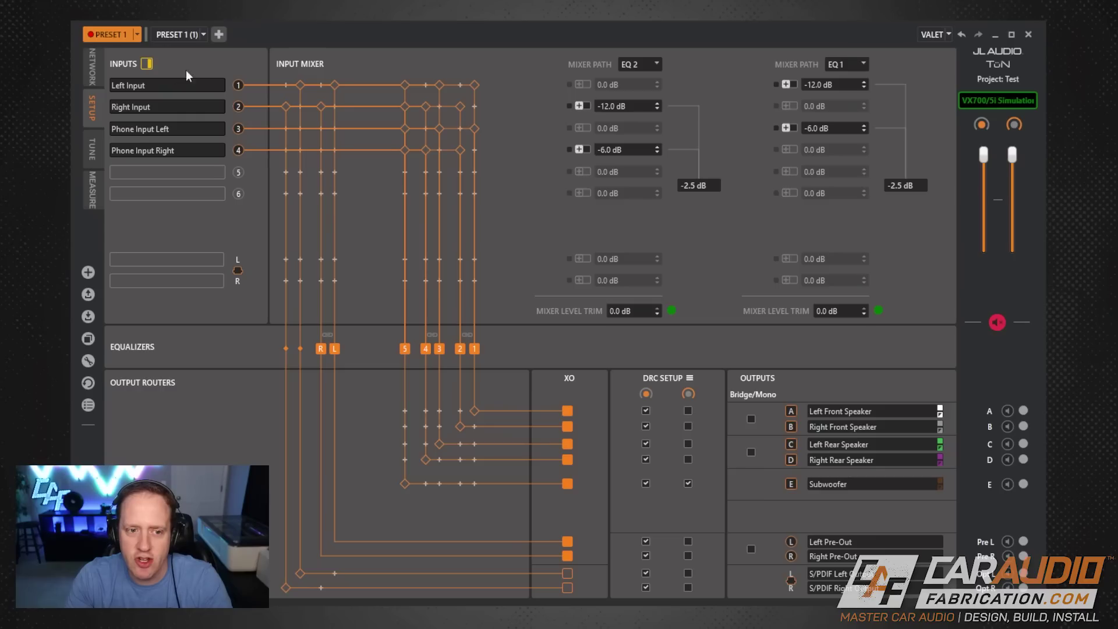
pyautogui.click(205, 36)
pyautogui.click(252, 65)
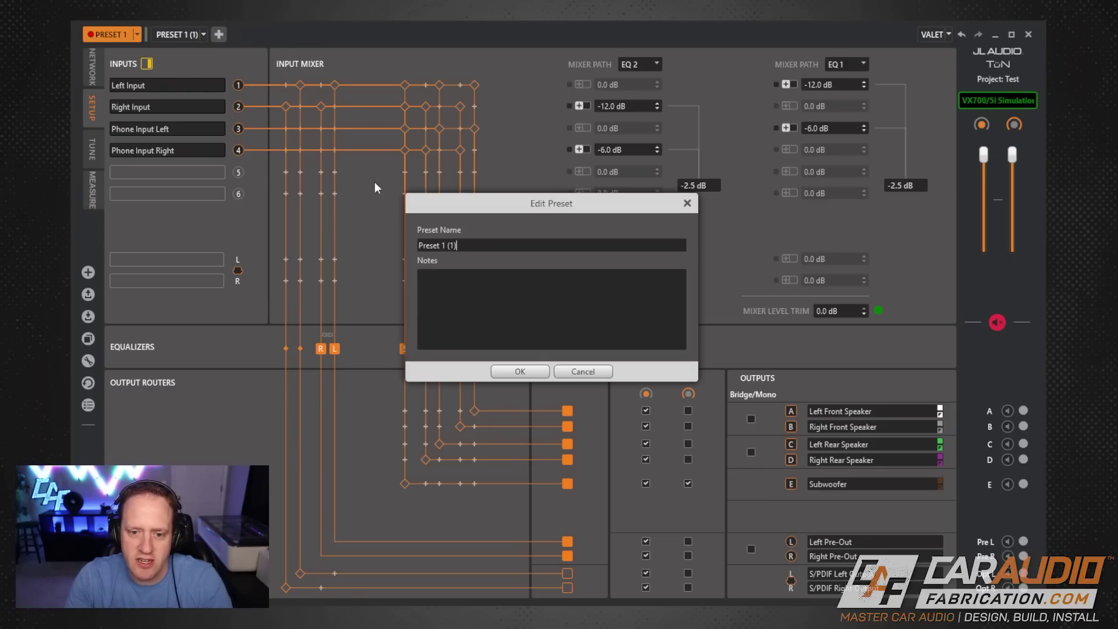
pyautogui.moveTo(459, 245); pyautogui.dragTo(400, 244)
pyautogui.write('No Phoner')
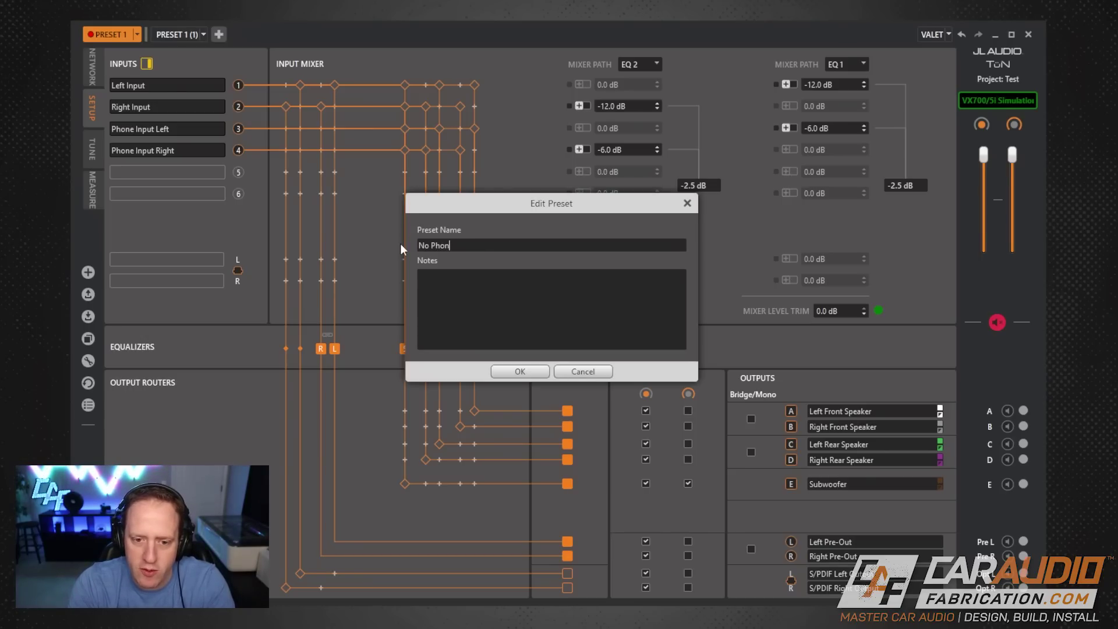
pyautogui.press('BackSpace')
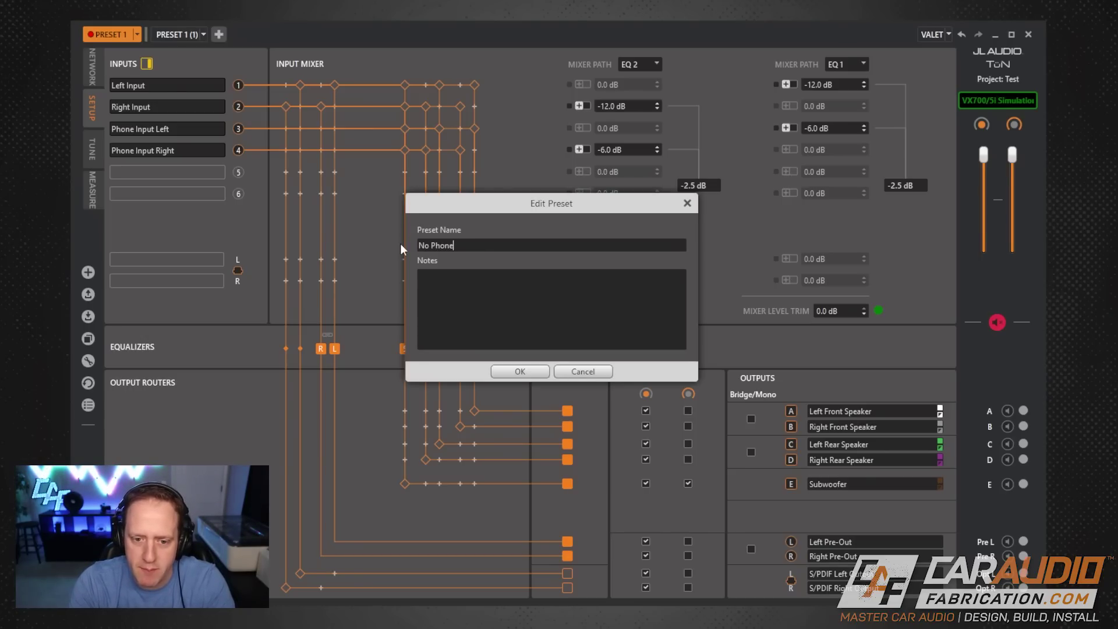
pyautogui.click(518, 372)
# Enable the No Phone preset, colour it magenta, and make it active.
pyautogui.click(202, 33)
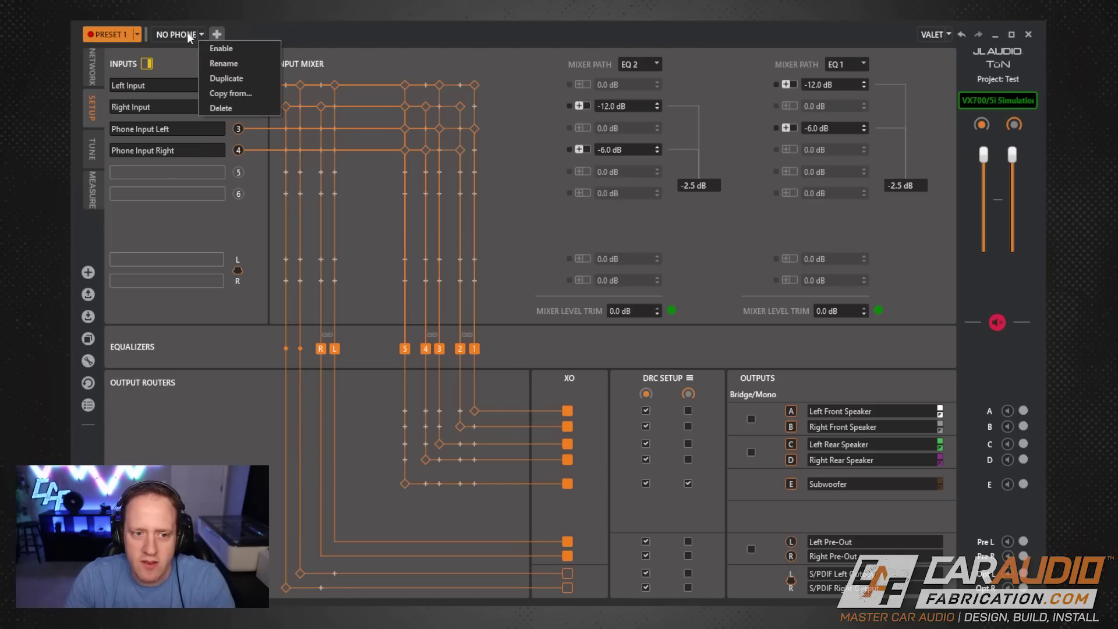
pyautogui.click(225, 50)
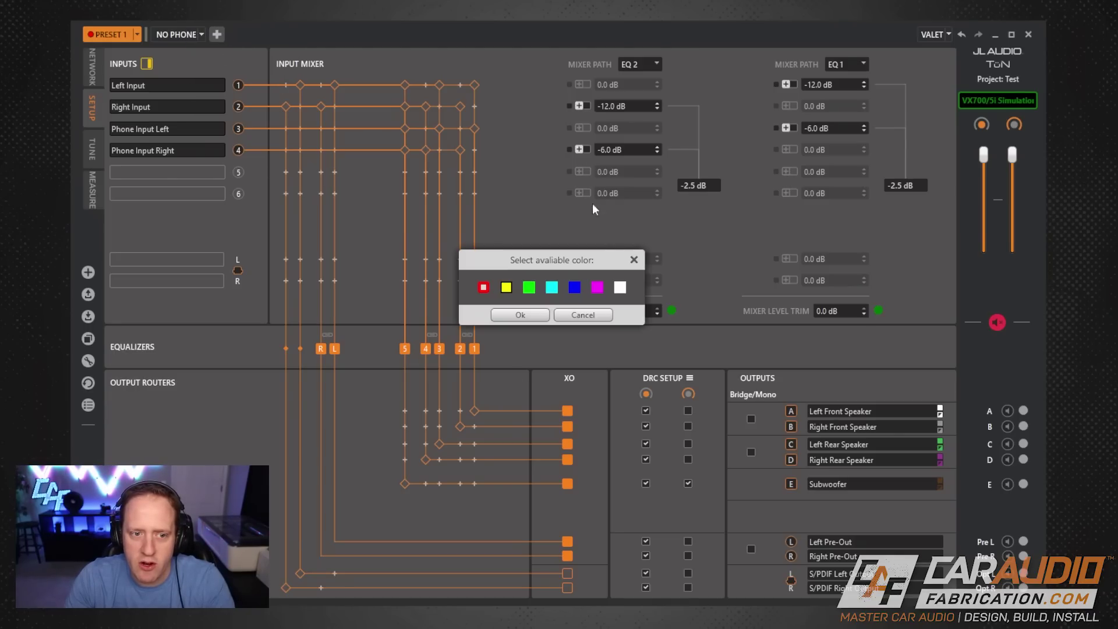
pyautogui.click(598, 287)
pyautogui.click(499, 315)
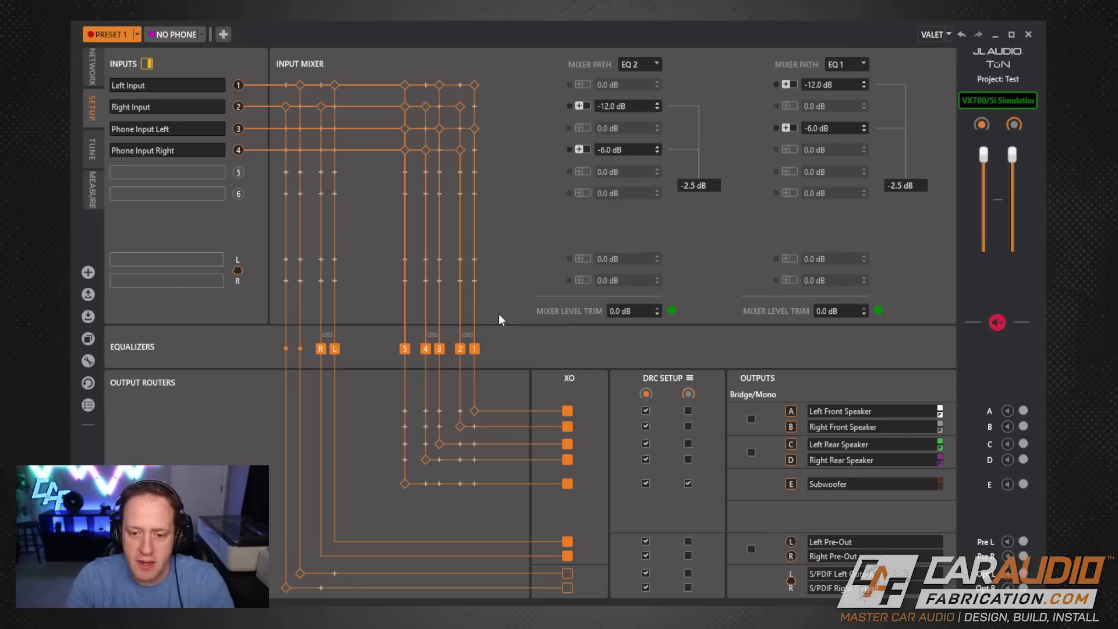
pyautogui.click(182, 37)
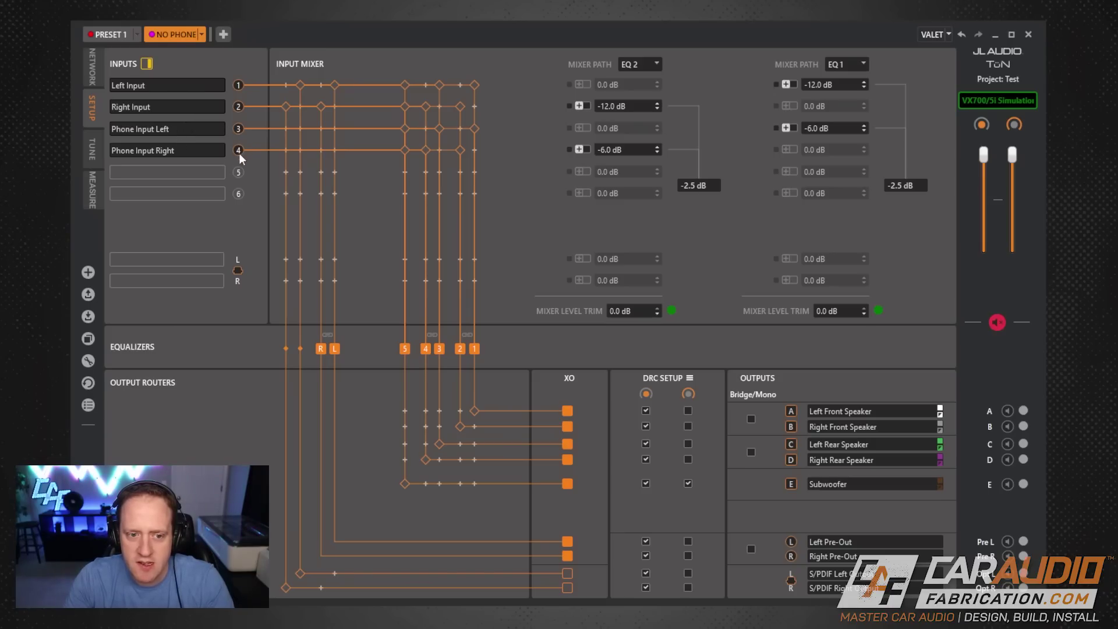
# Delete all six Phone Input Left and Right connections from the input mixer.
pyautogui.rightClick(477, 125)
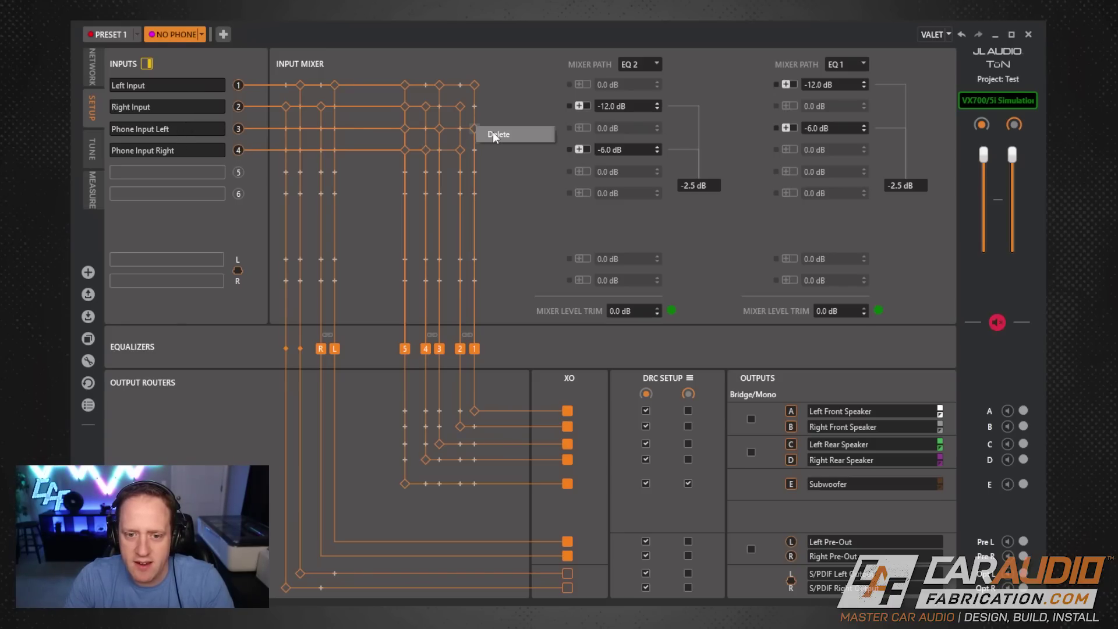
pyautogui.click(493, 132)
pyautogui.rightClick(461, 151)
pyautogui.click(477, 157)
pyautogui.rightClick(439, 131)
pyautogui.click(445, 139)
pyautogui.rightClick(425, 146)
pyautogui.click(443, 153)
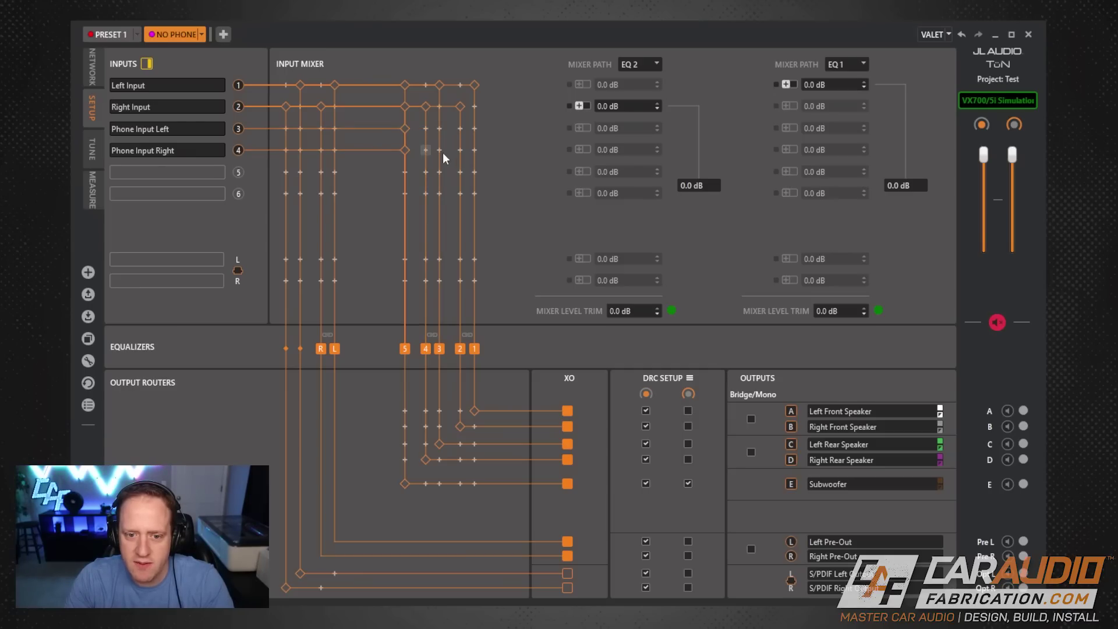
pyautogui.rightClick(404, 130)
pyautogui.click(417, 137)
pyautogui.rightClick(402, 150)
pyautogui.click(420, 158)
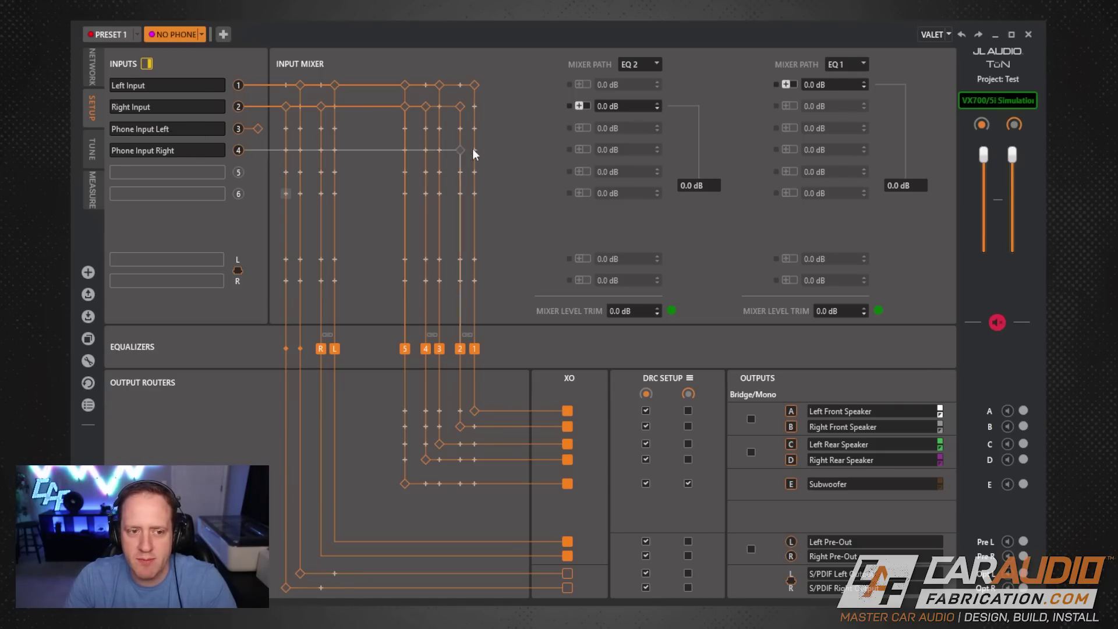
# Compare routing between Preset 1 and No Phone, ending with No Phone active.
pyautogui.click(120, 37)
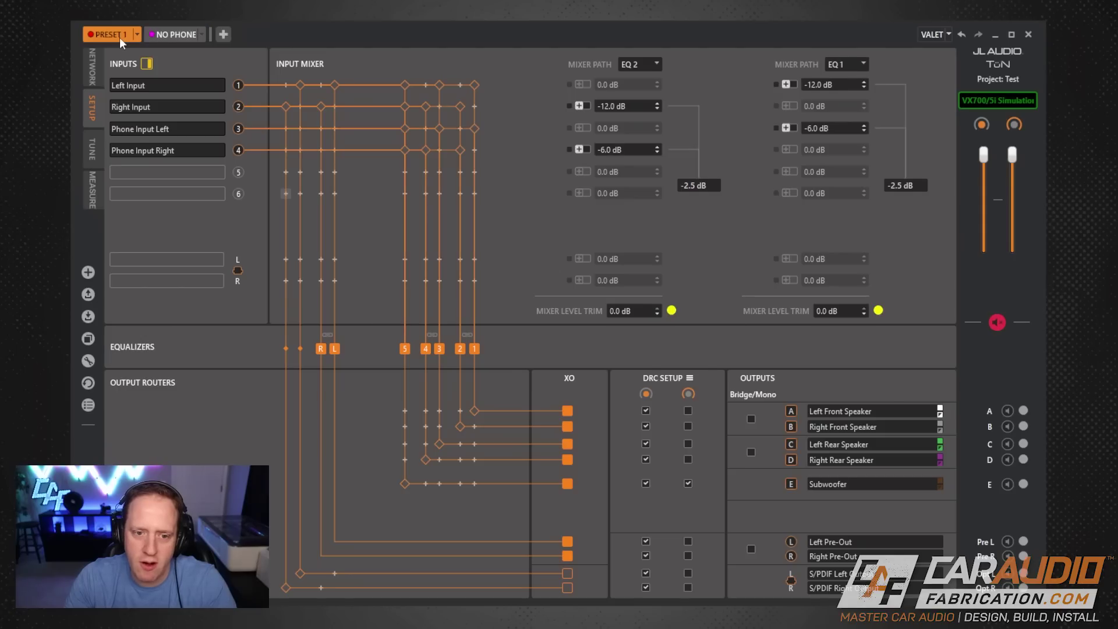
pyautogui.click(176, 33)
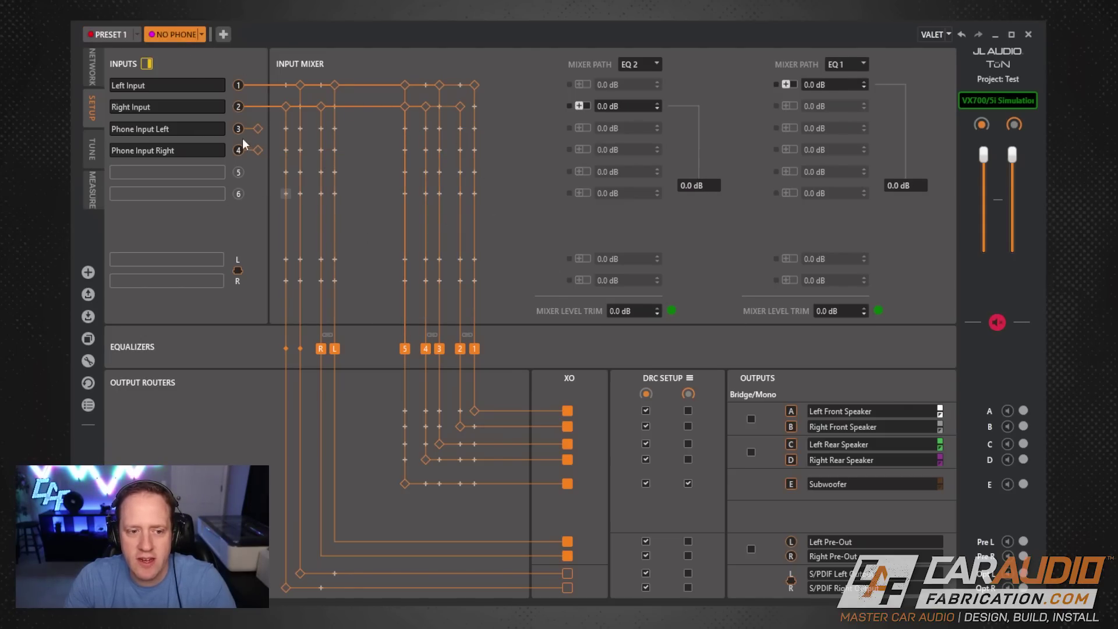
pyautogui.click(108, 35)
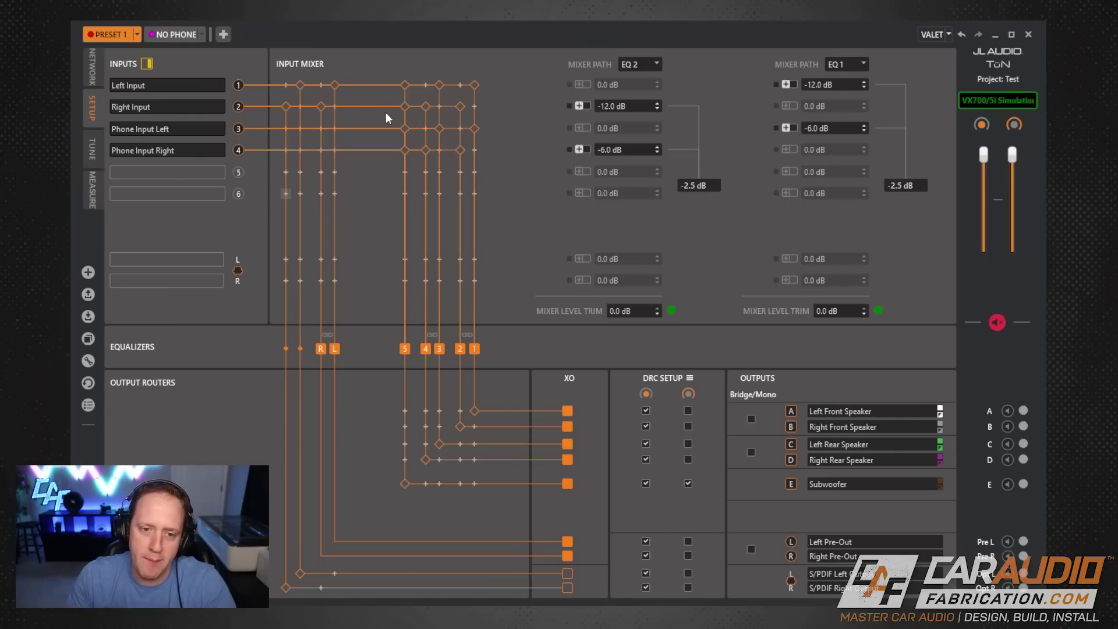
pyautogui.click(181, 37)
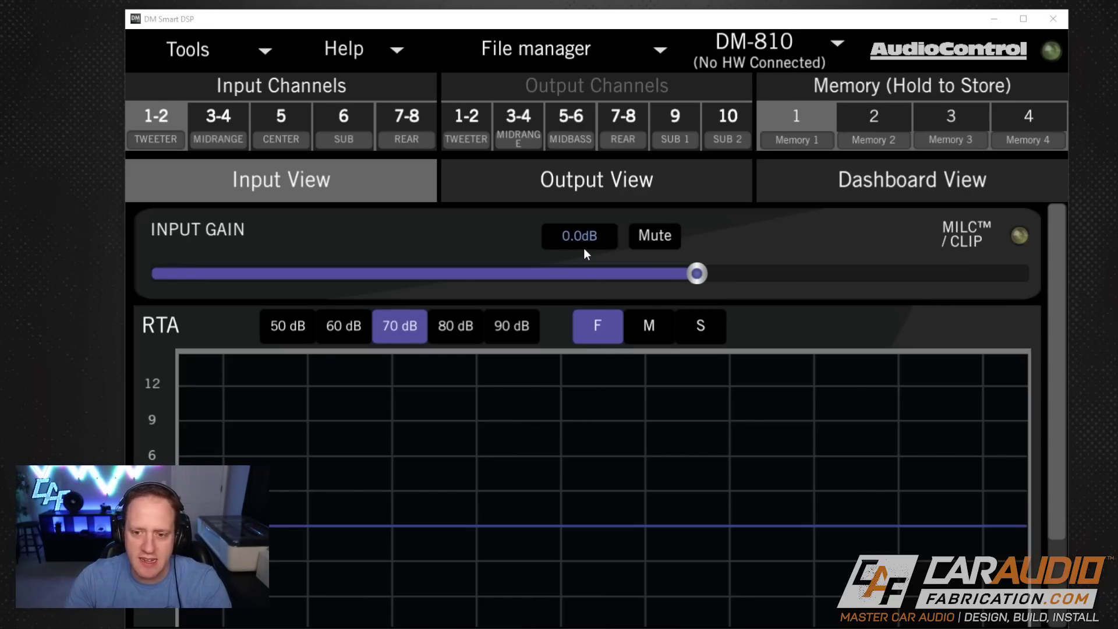
# Change the product model from DM-810 to D-5.1300 and accept the settings reset.
pyautogui.click(825, 49)
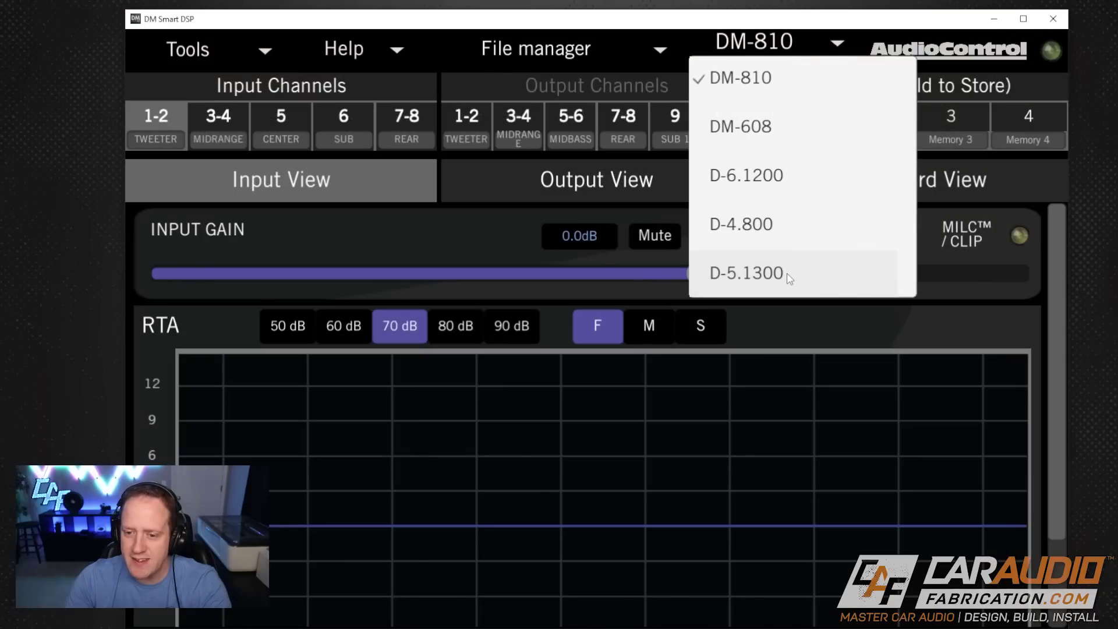
pyautogui.click(767, 275)
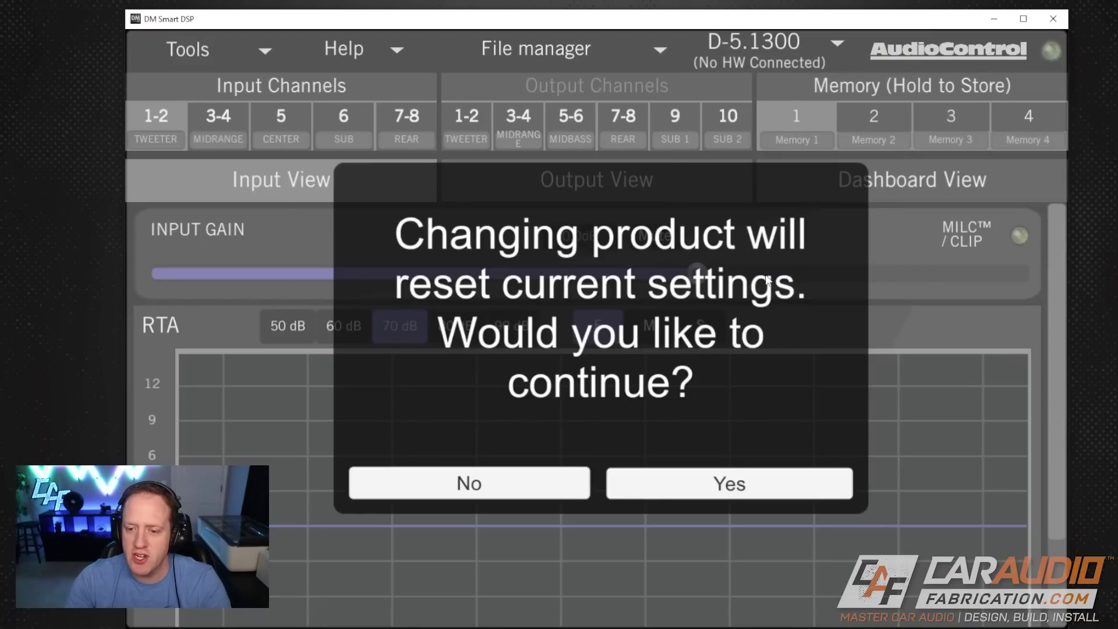
pyautogui.click(711, 494)
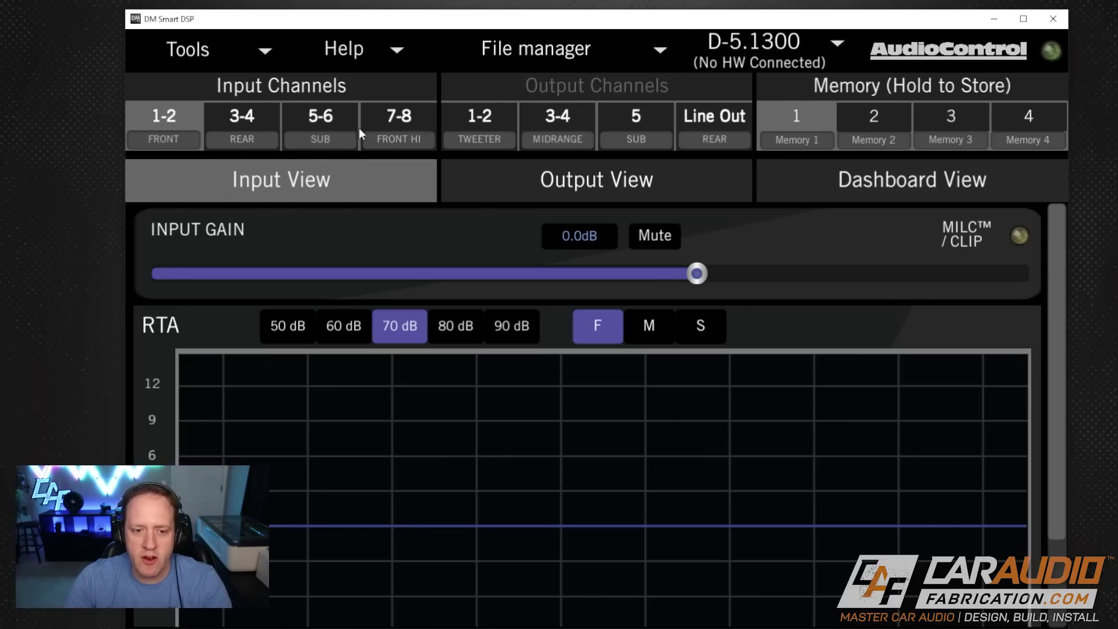
# Look over the output, dashboard and input gain views.
pyautogui.click(633, 180)
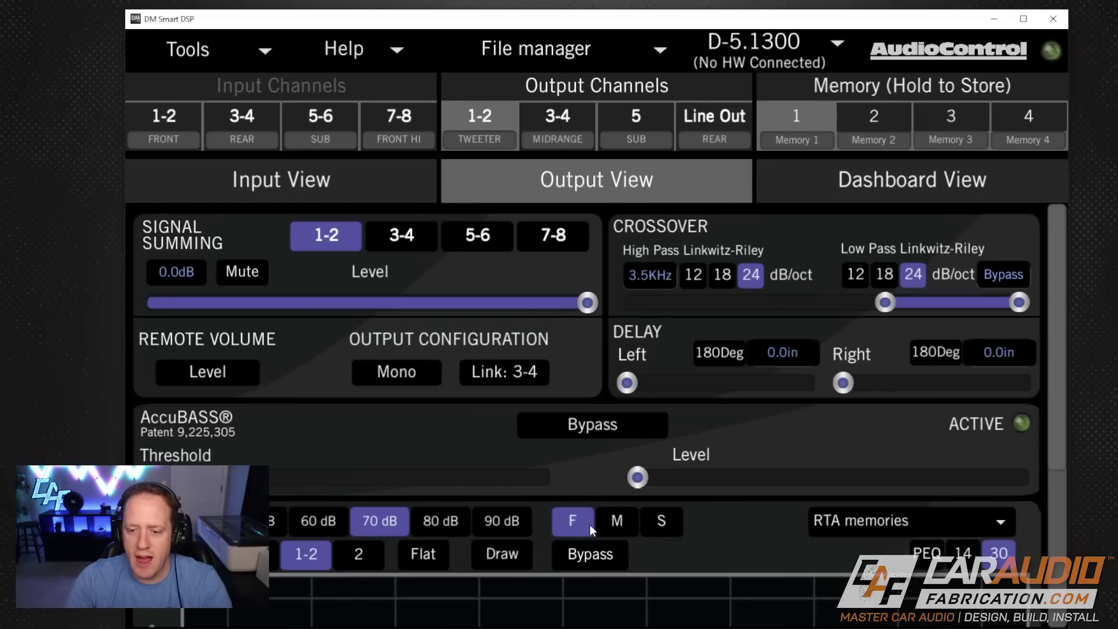
pyautogui.click(871, 196)
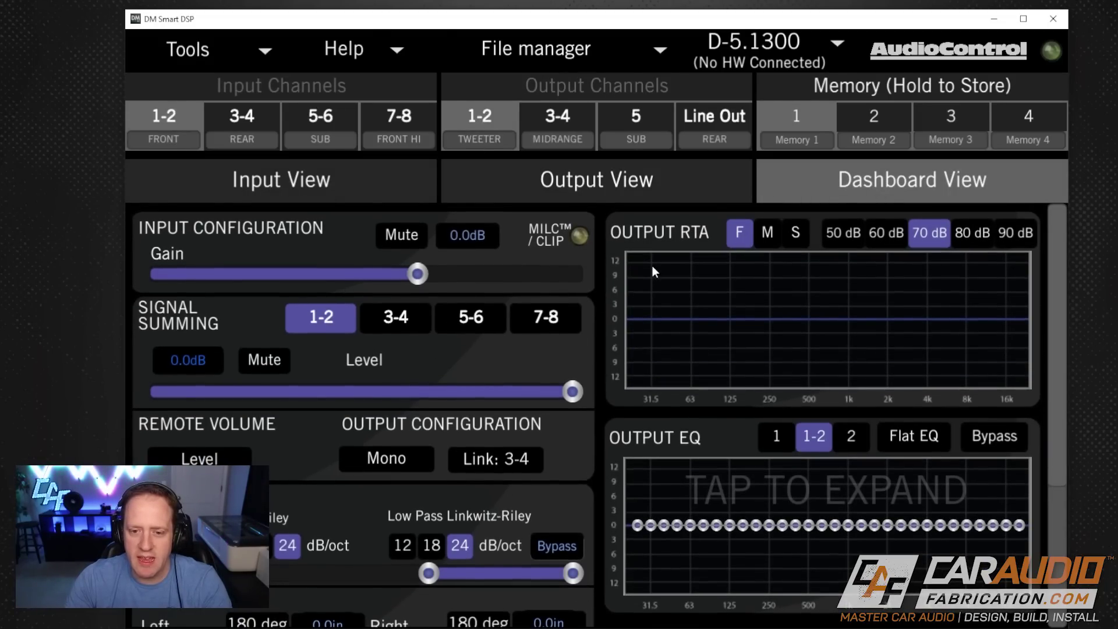
pyautogui.click(288, 192)
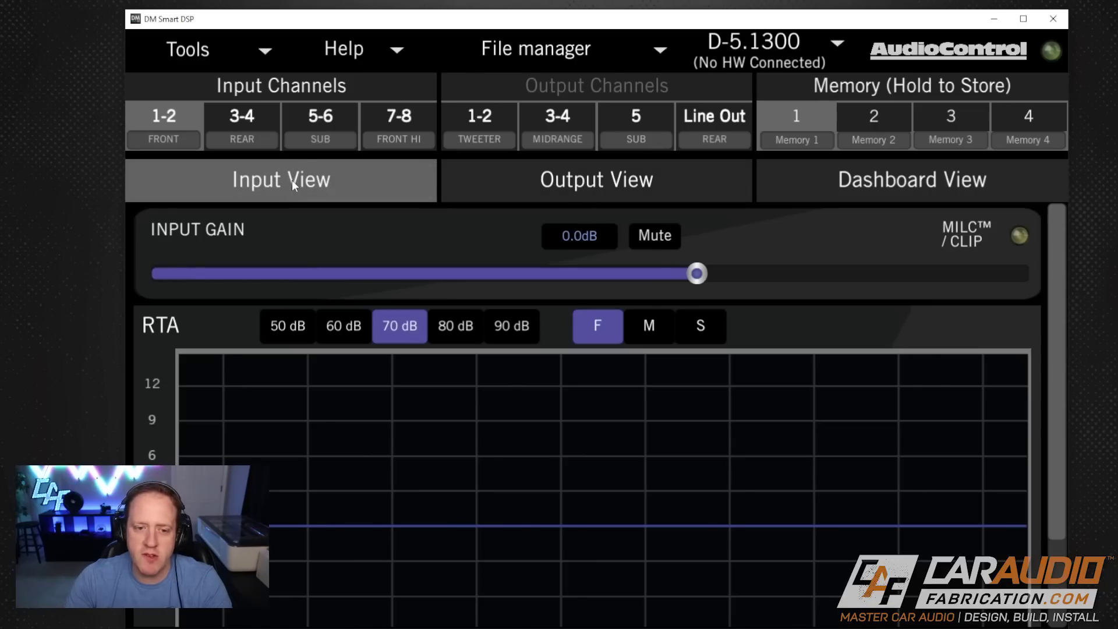
pyautogui.click(502, 178)
pyautogui.click(392, 180)
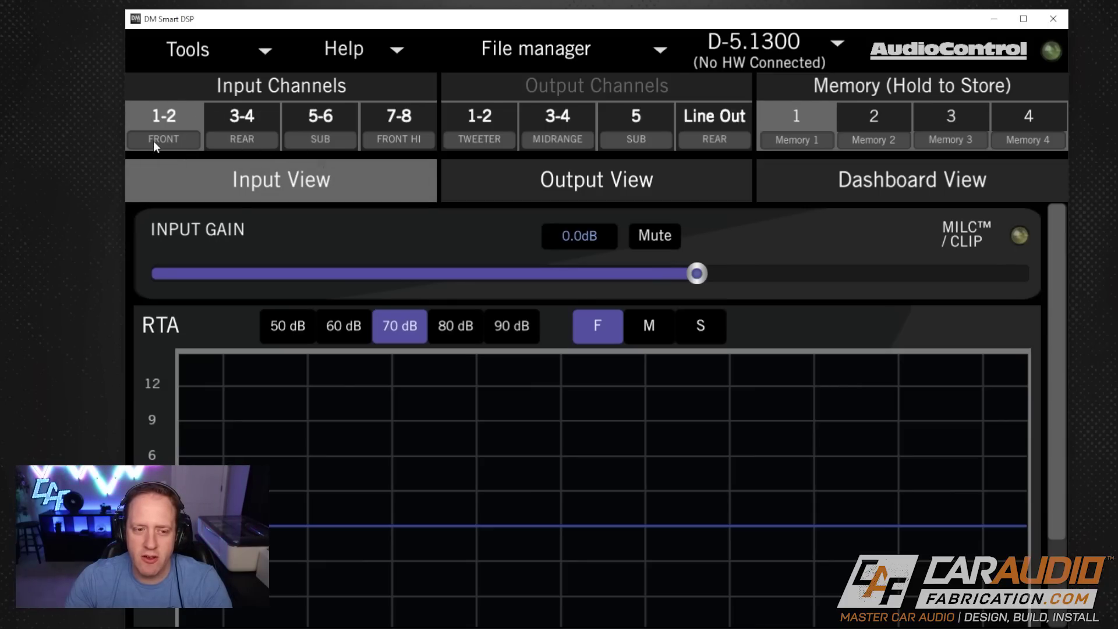
# Label input channels 3-4, 5-6 and 7-8 as n/a, then show tweeter outputs 1-2.
pyautogui.click(260, 137)
pyautogui.write('n/a')
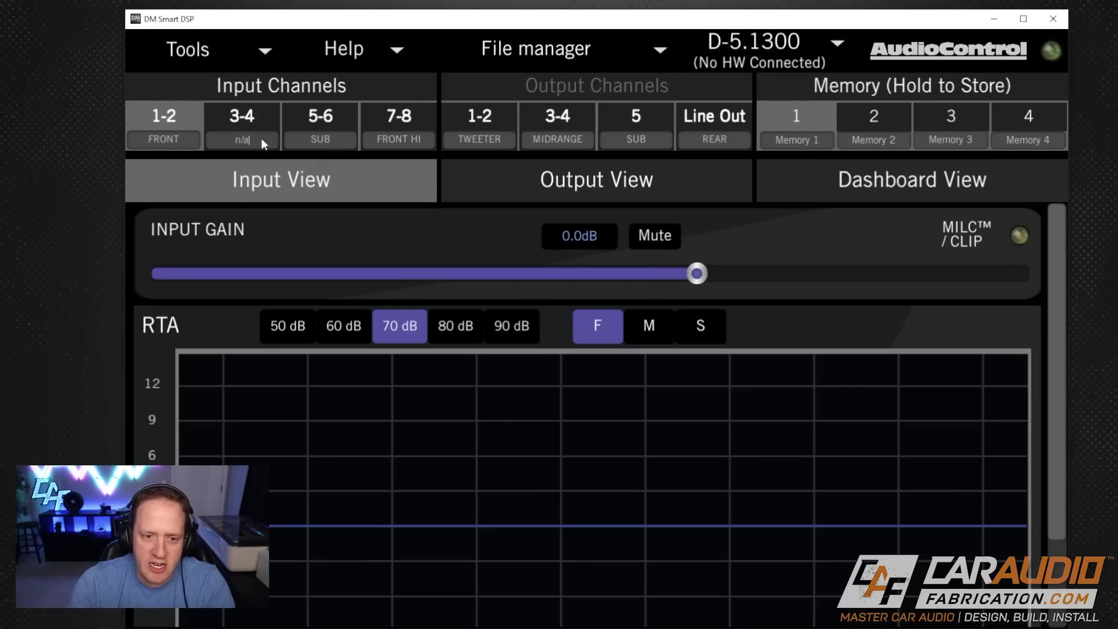
pyautogui.click(324, 138)
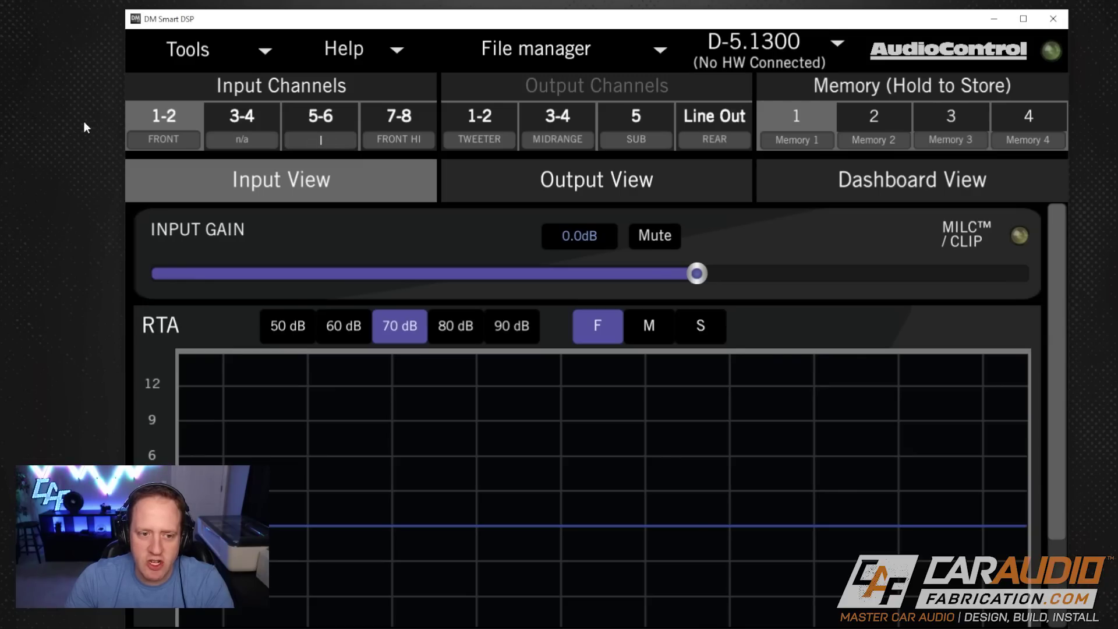
pyautogui.write('n')
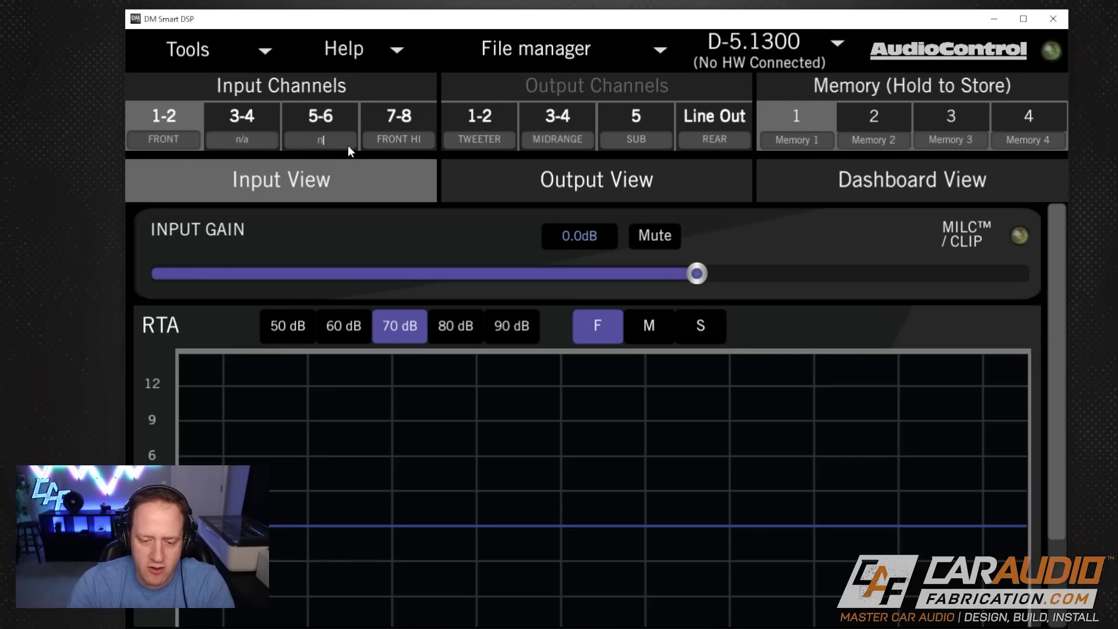
pyautogui.write('/a')
pyautogui.click(389, 140)
pyautogui.write('n/')
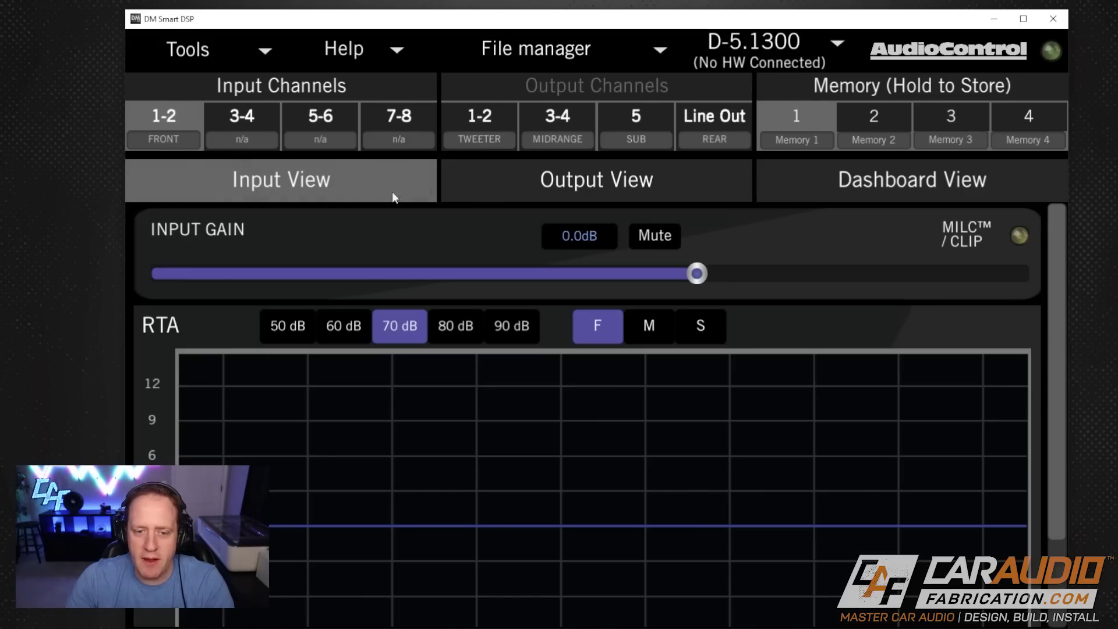
pyautogui.click(522, 180)
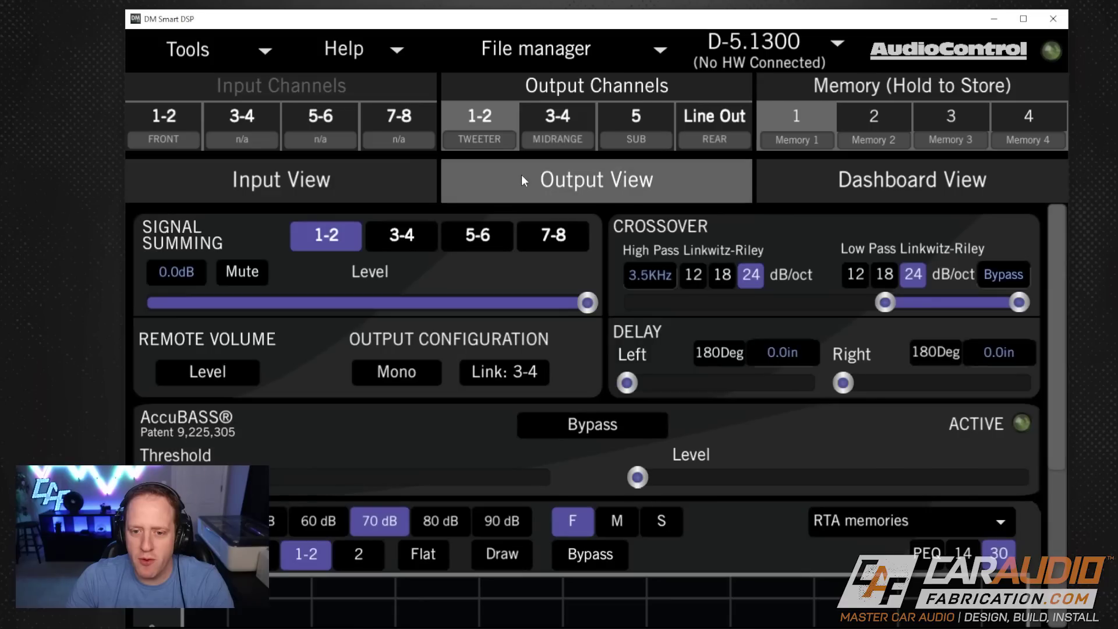
# Label outputs 1-2 'Front L/R' and 3-4 'Rear L/R', then show Line Out's settings.
pyautogui.click(494, 139)
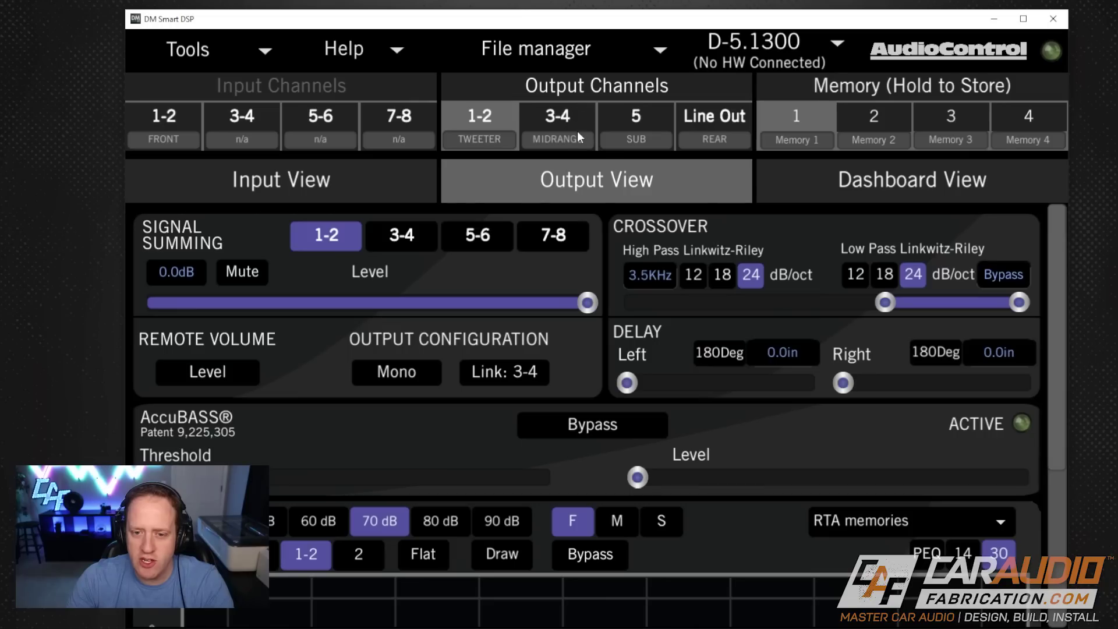
pyautogui.click(483, 143)
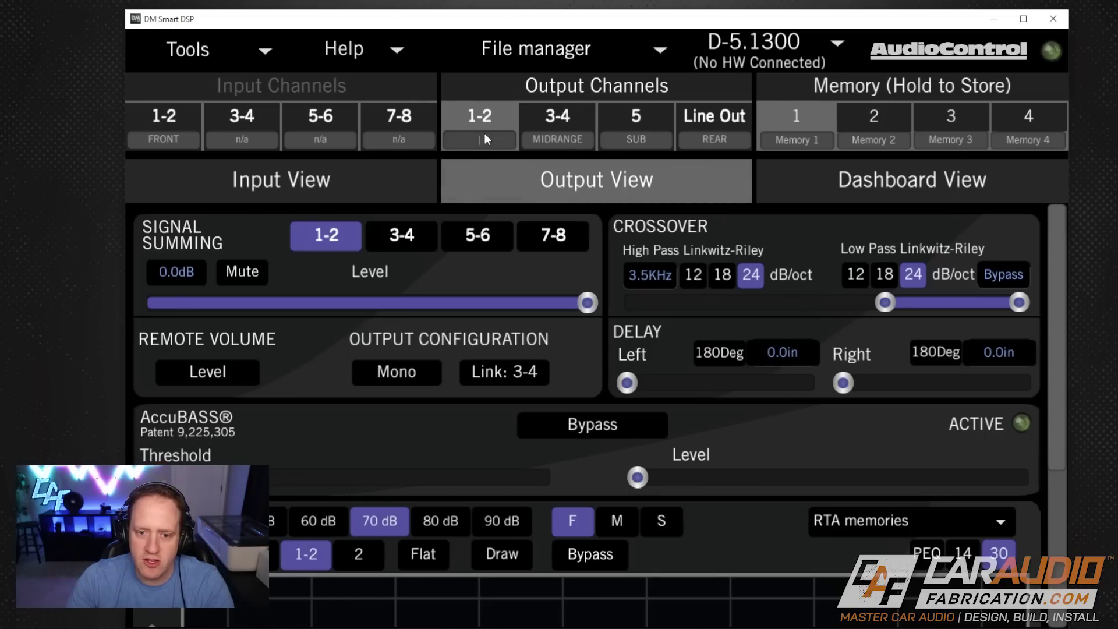
pyautogui.write('Front L/R')
pyautogui.press('Tab')
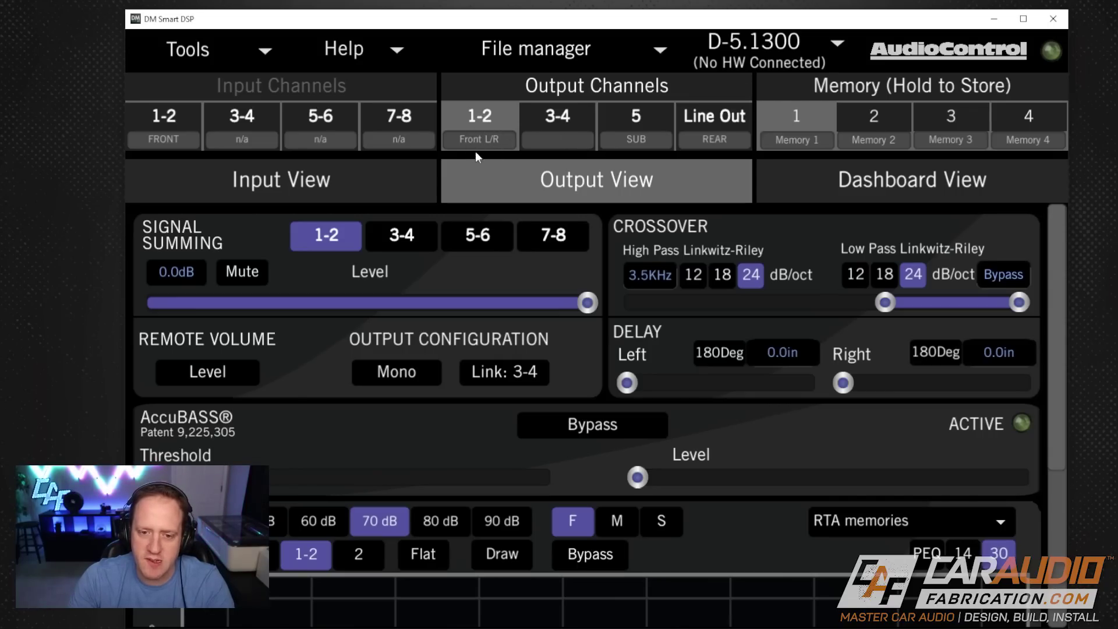
pyautogui.write('Rear ')
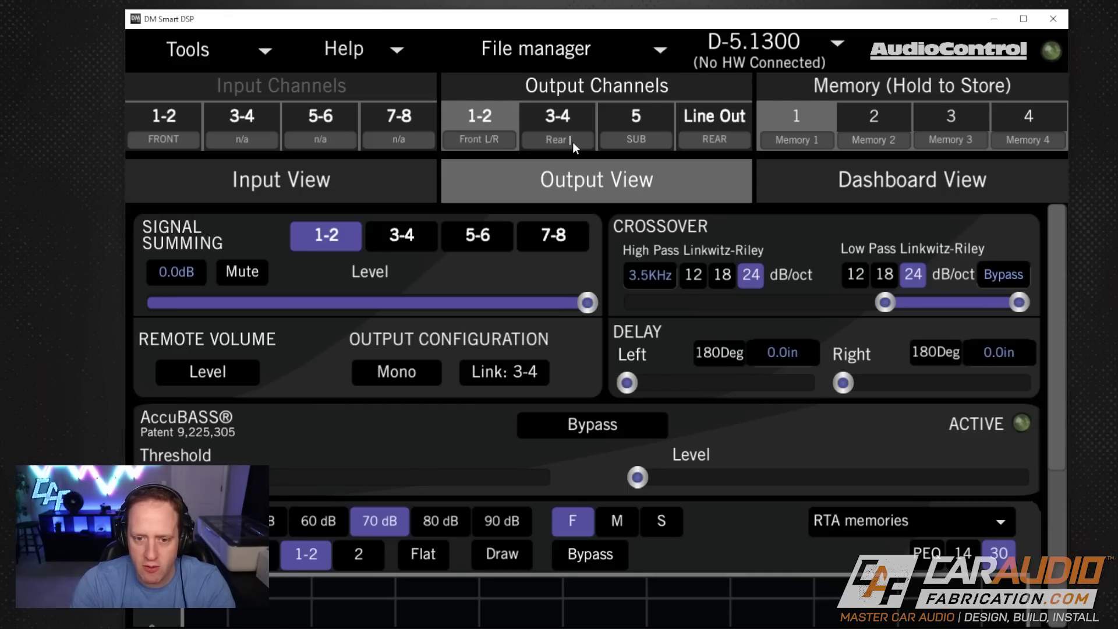
pyautogui.write('L/R')
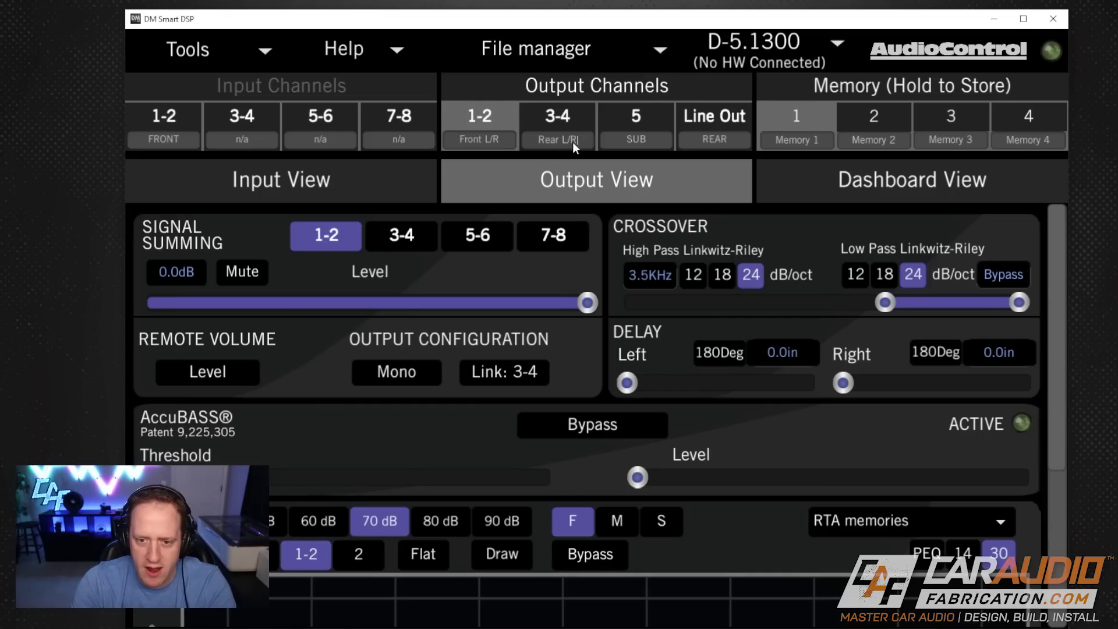
pyautogui.press('Return')
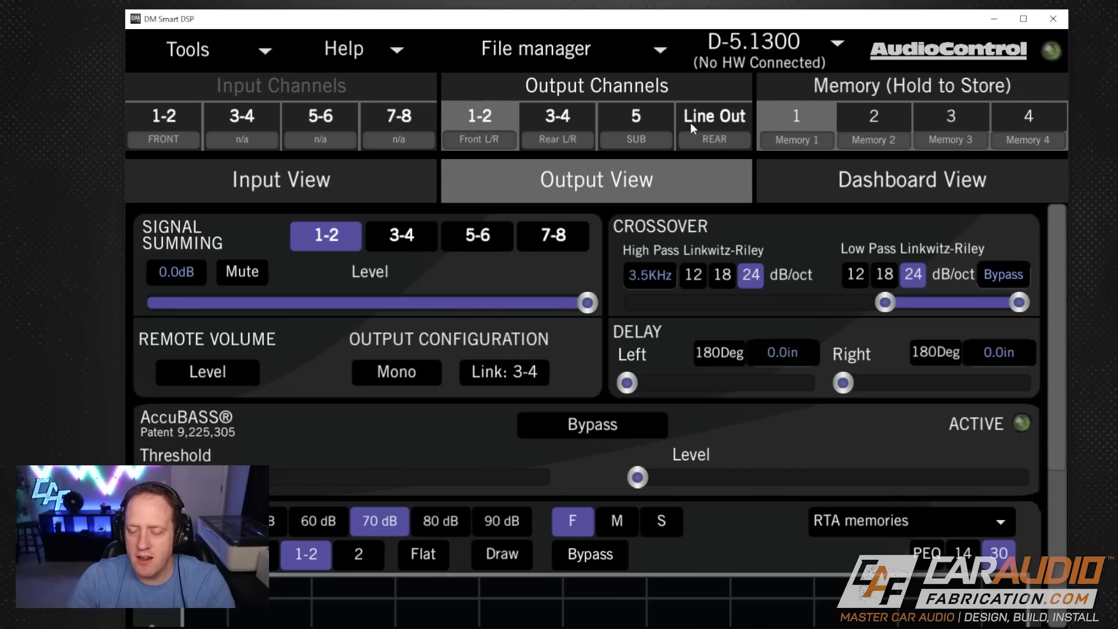
pyautogui.click(739, 117)
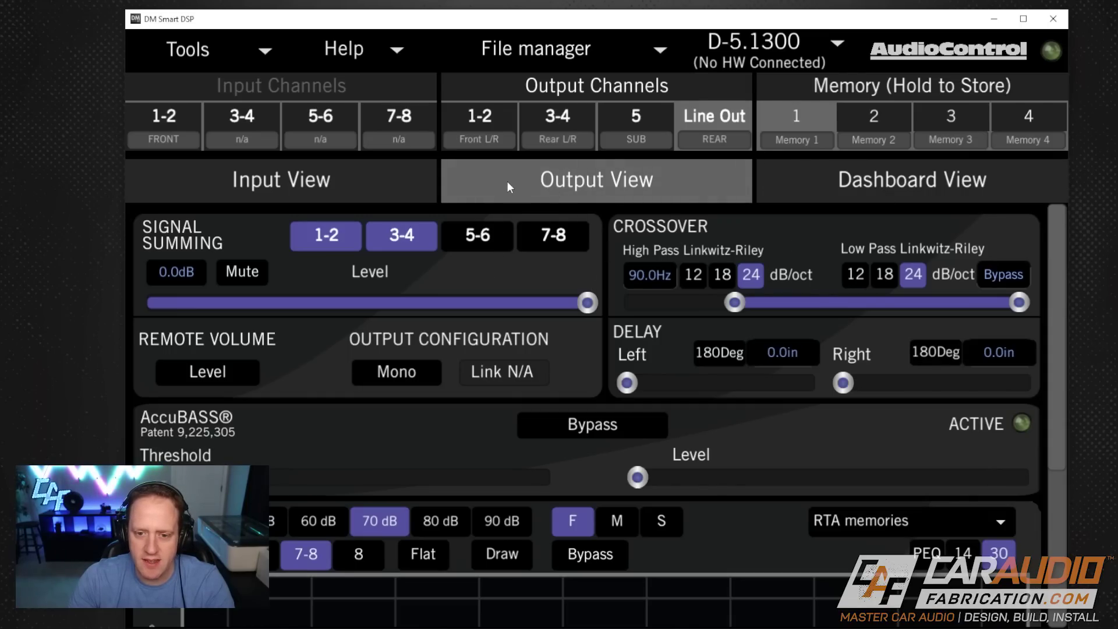
# Set the Front L/R high pass to 60 Hz.
pyautogui.click(501, 134)
pyautogui.click(538, 112)
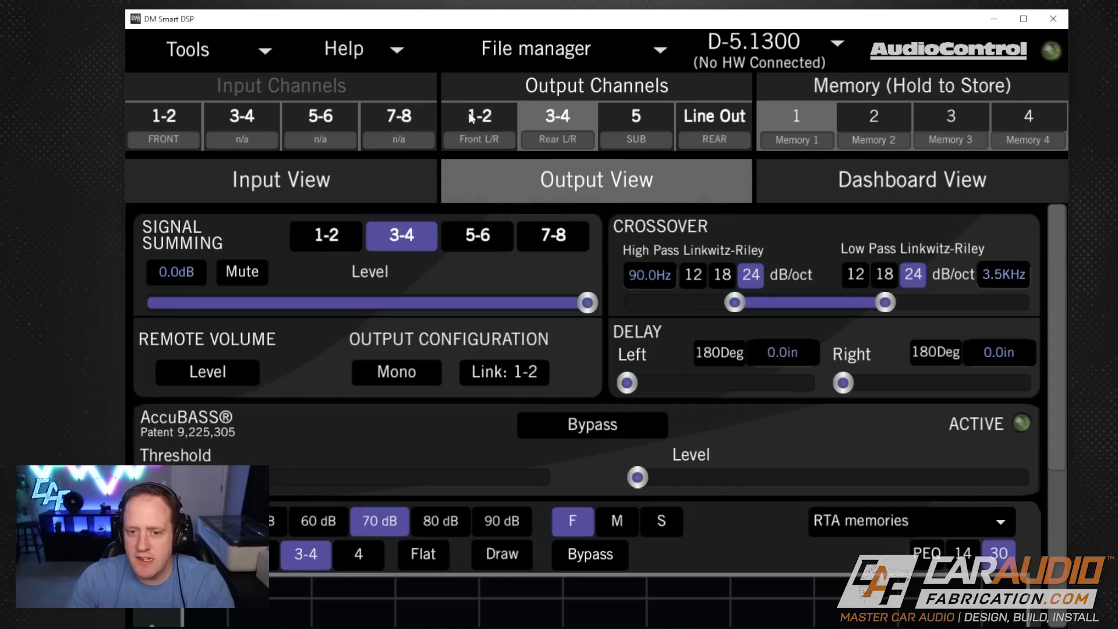
pyautogui.click(471, 118)
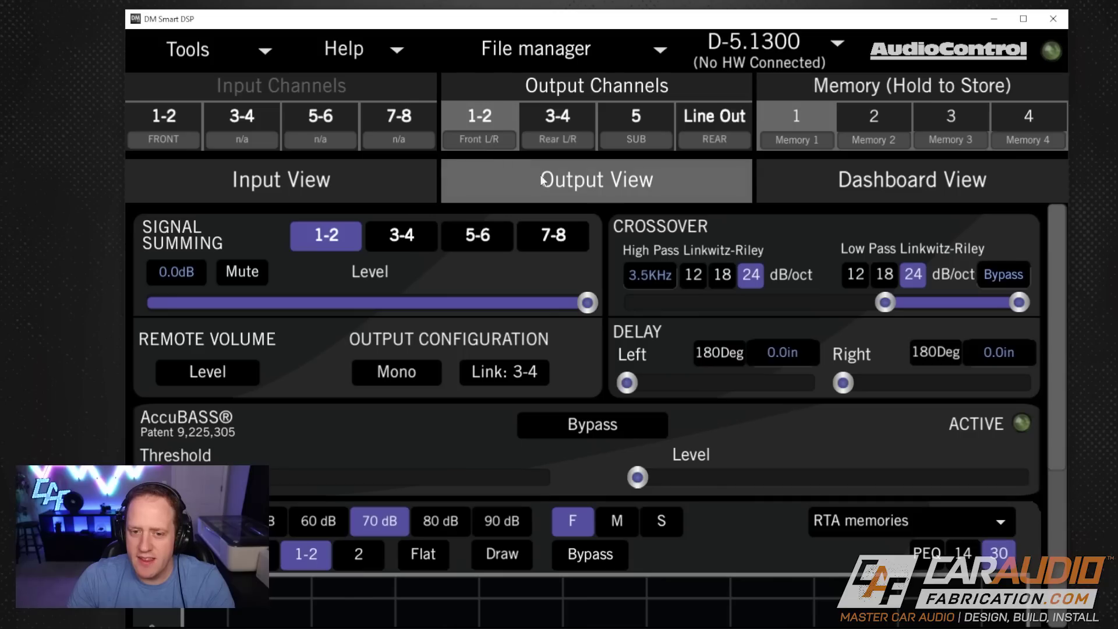
pyautogui.moveTo(885, 302); pyautogui.dragTo(644, 269)
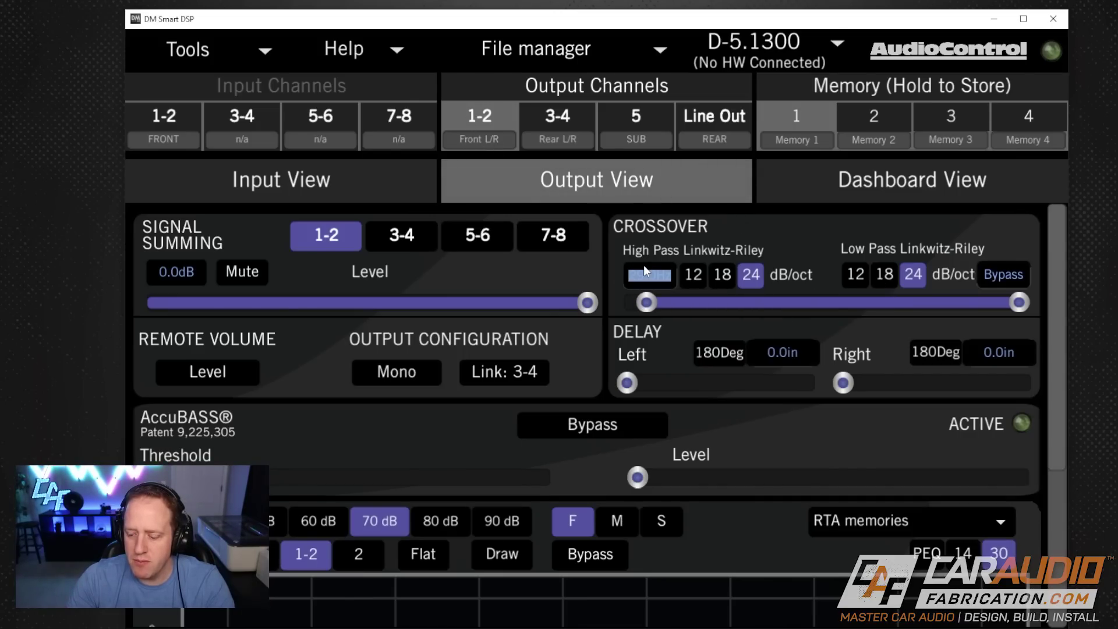
pyautogui.write('60')
pyautogui.press('Return')
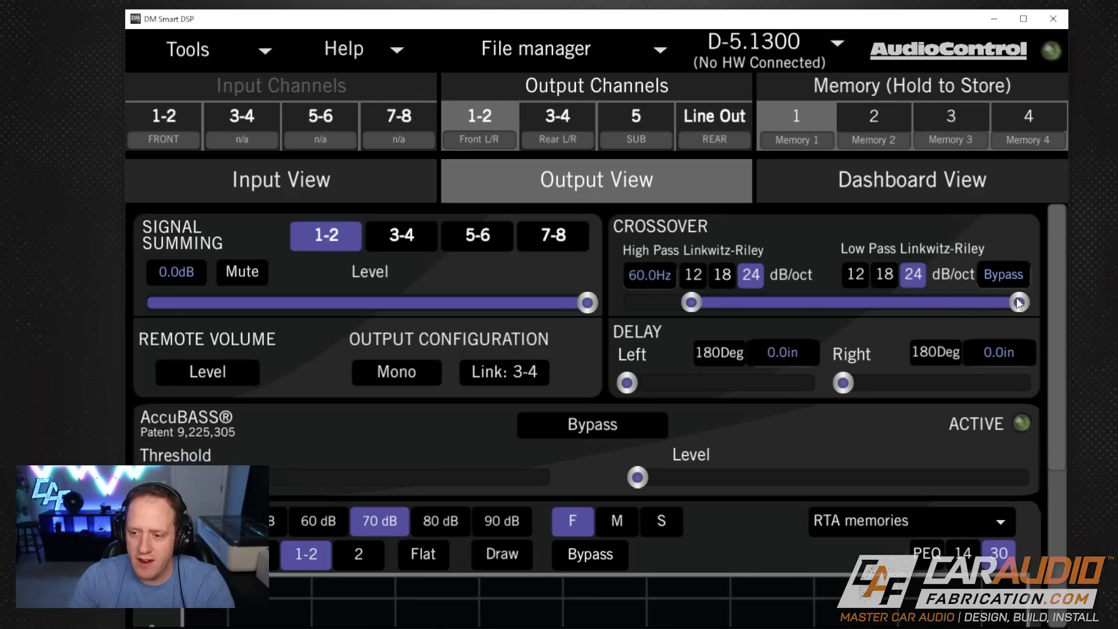
# Give Rear L/R a 60 Hz high pass with low pass bypassed, and low-pass SUB at 60 Hz.
pyautogui.click(576, 117)
pyautogui.click(735, 302)
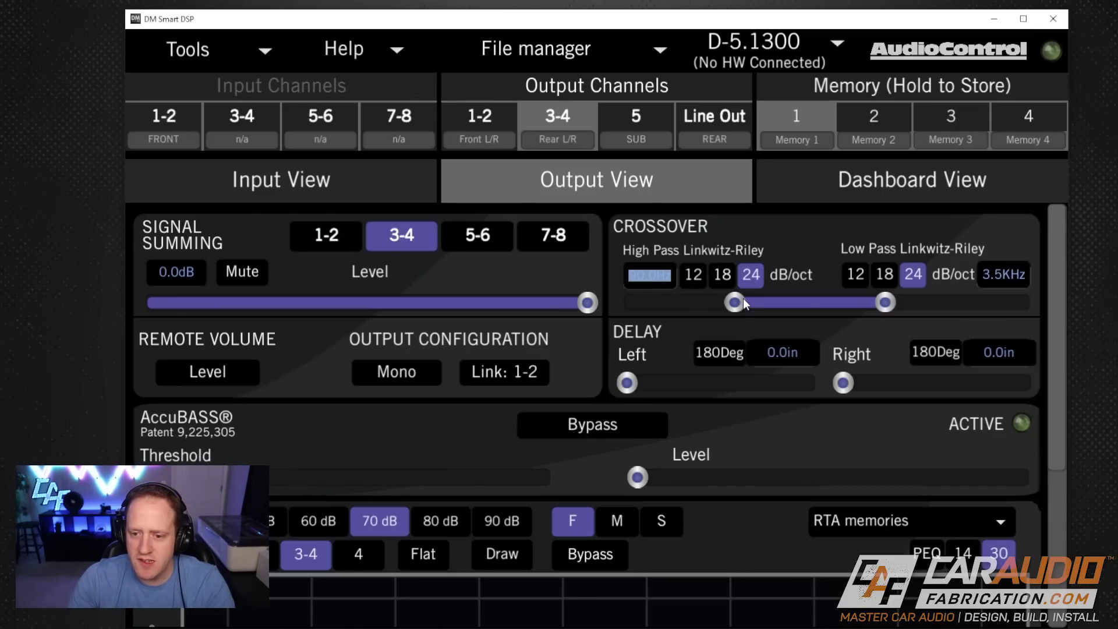
pyautogui.click(983, 274)
pyautogui.press('Return')
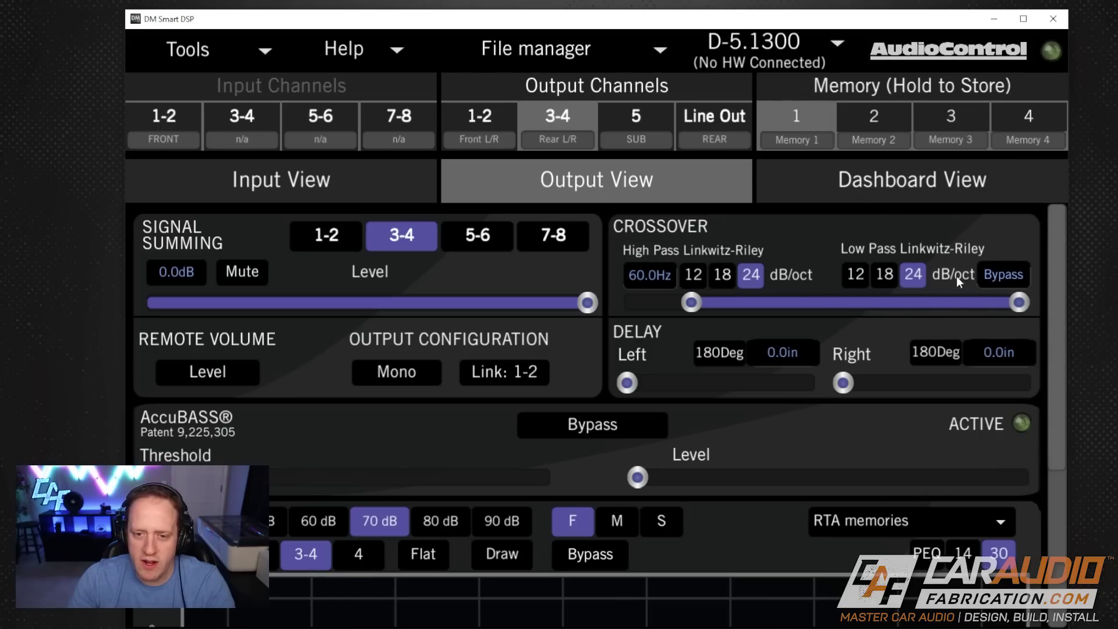
pyautogui.click(636, 117)
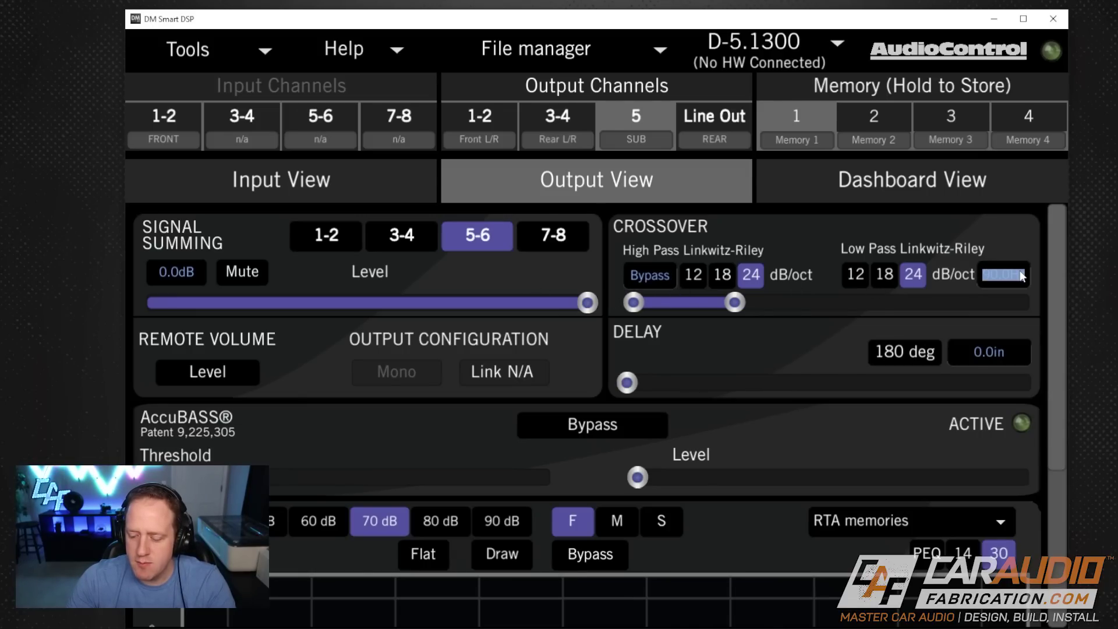
pyautogui.click(1020, 235)
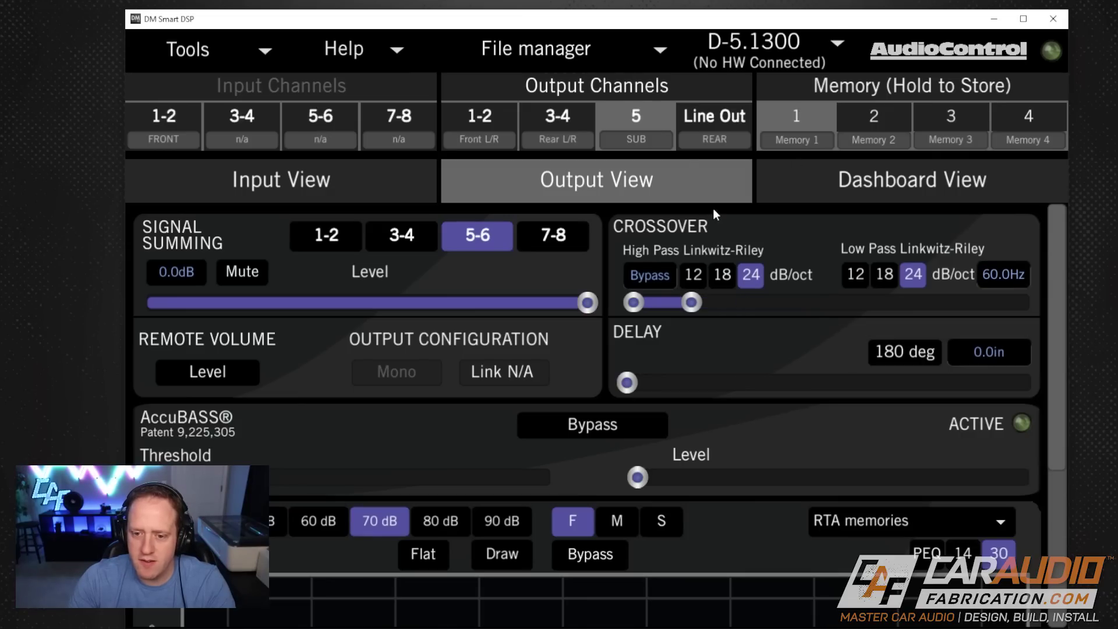
# Review the Front, Rear, SUB and Line Out settings, briefly checking the amplifier window.
pyautogui.click(542, 124)
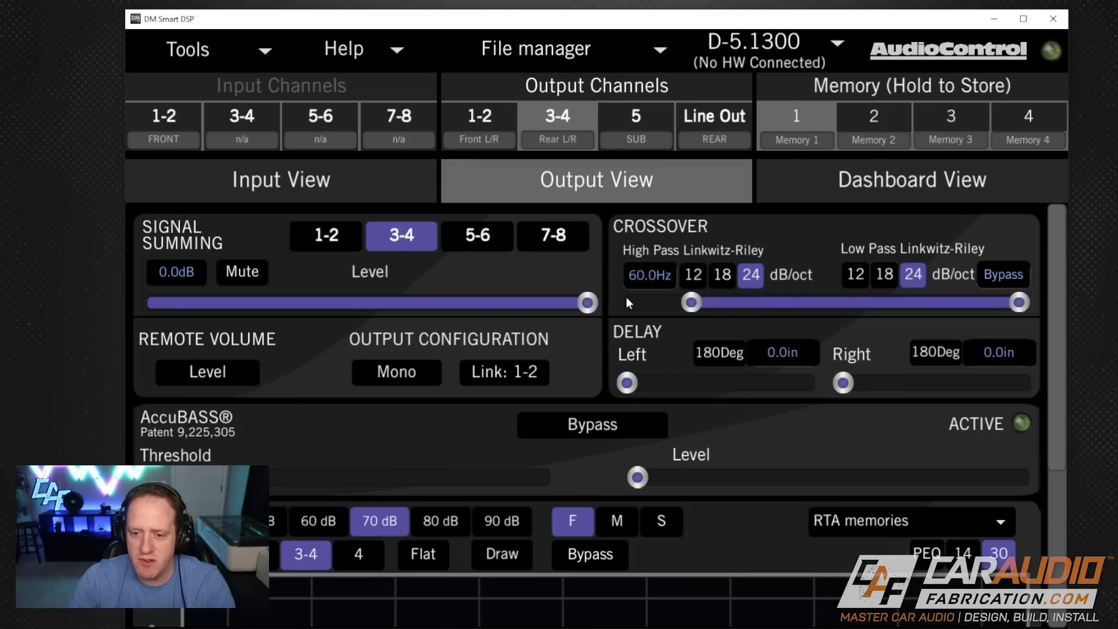
pyautogui.click(483, 123)
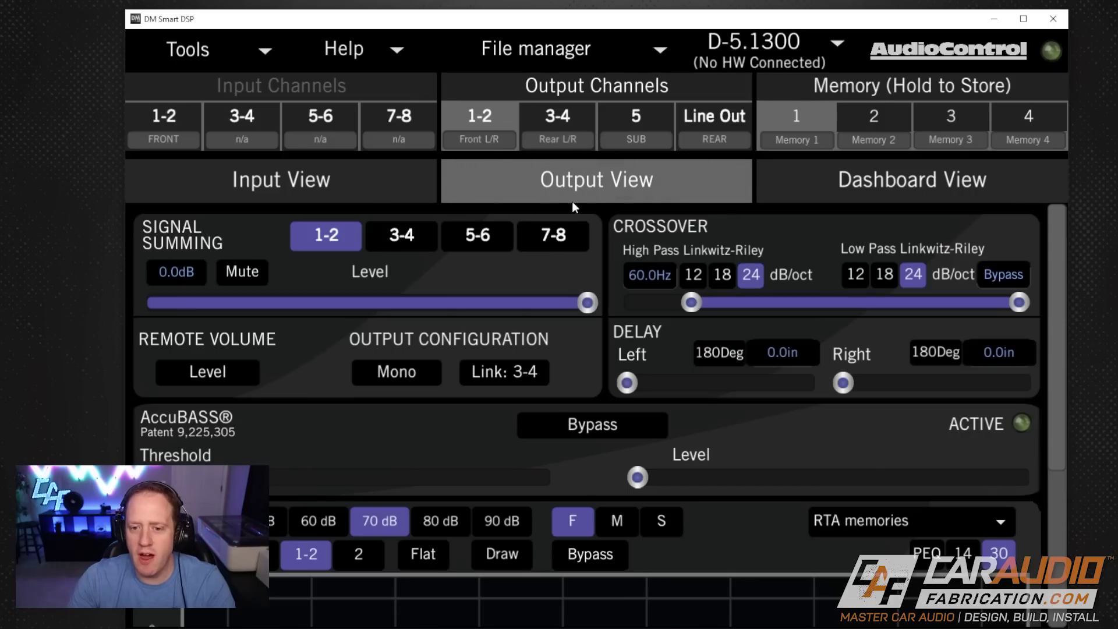
pyautogui.click(558, 122)
pyautogui.click(470, 116)
pyautogui.click(558, 120)
pyautogui.click(663, 119)
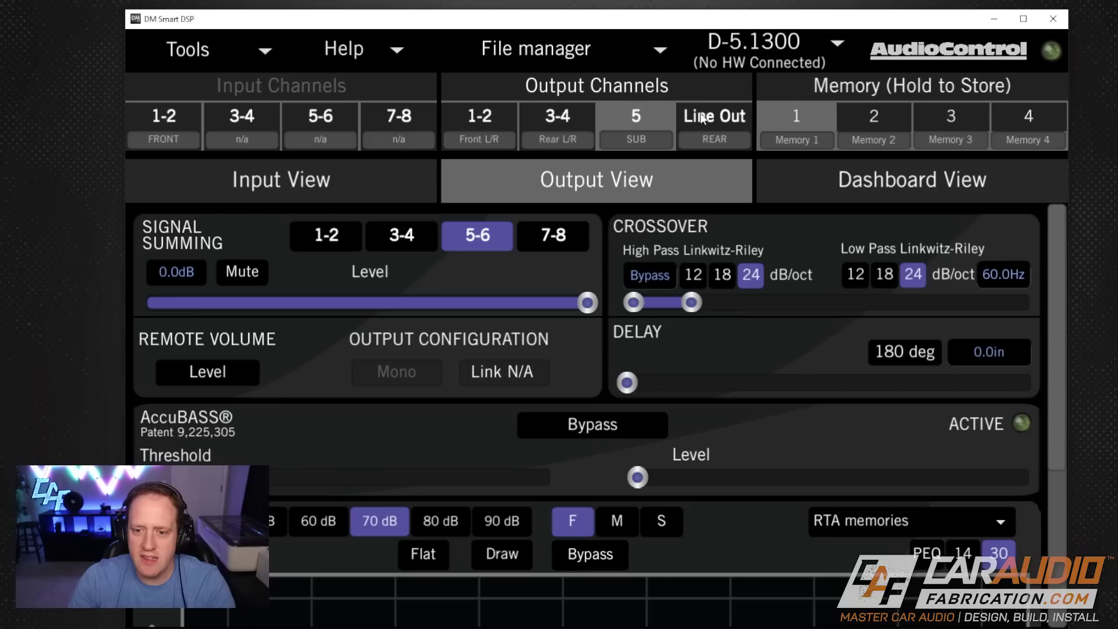
pyautogui.click(702, 118)
pyautogui.click(515, 116)
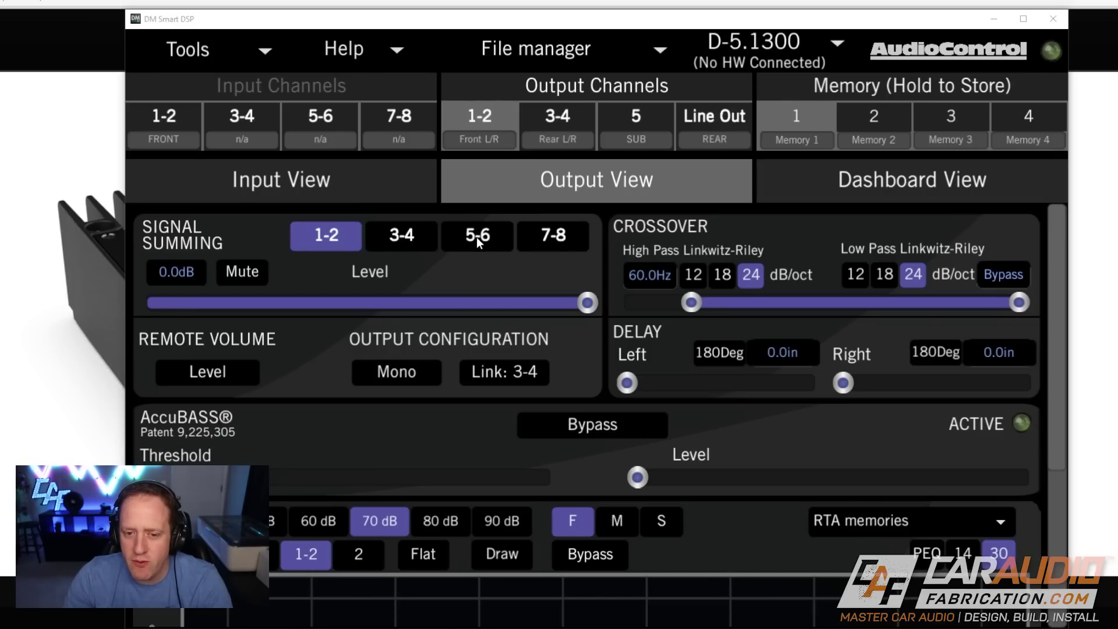
pyautogui.hotkey('alt', 'Tab')
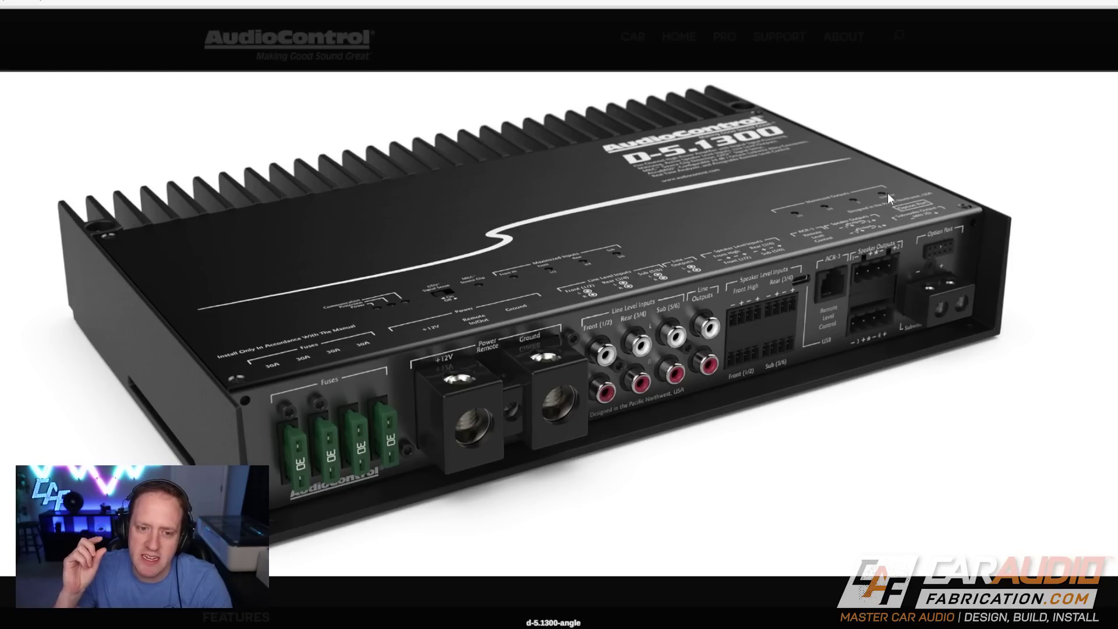
pyautogui.hotkey('alt', 'Tab')
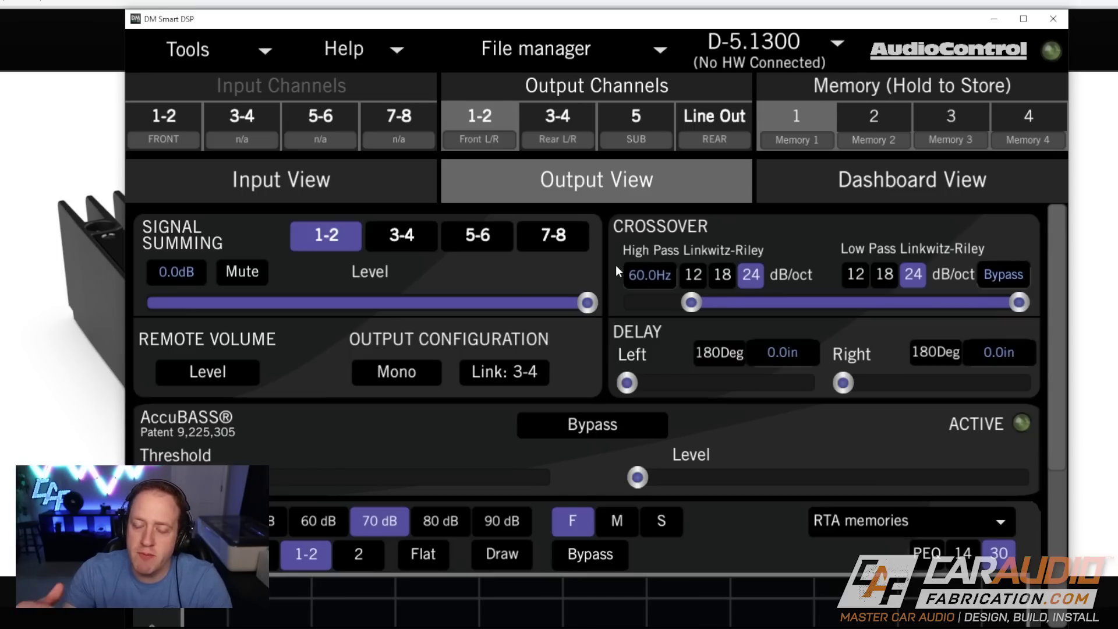
# Sum input 3-4 into the Front L/R outputs, leaving 7-8 off, and show input 1-2 gain.
pyautogui.click(547, 235)
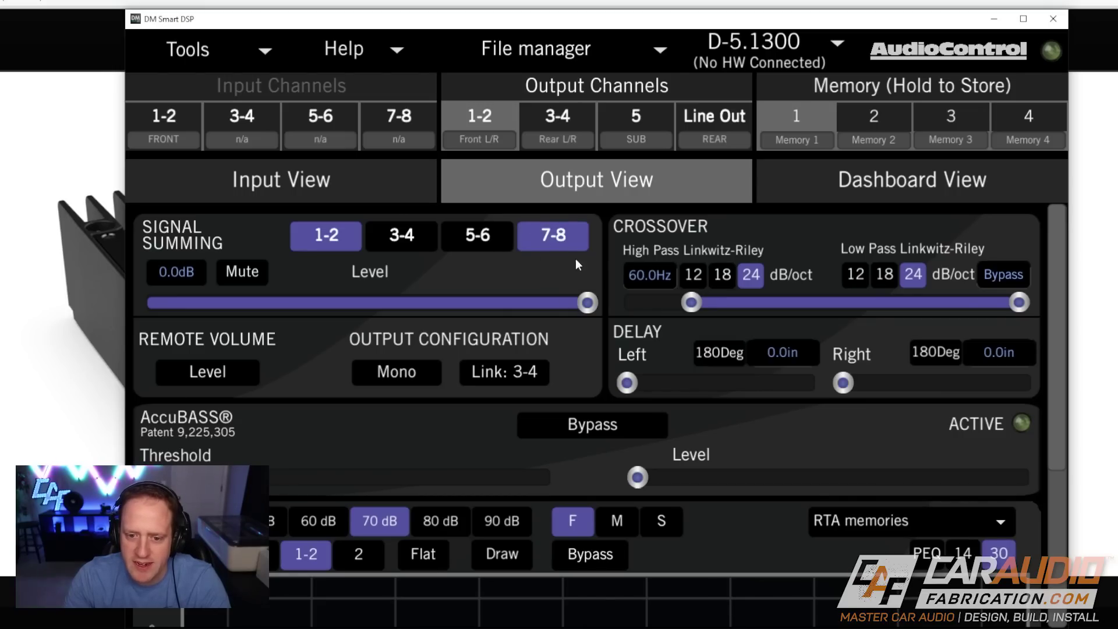
pyautogui.click(555, 244)
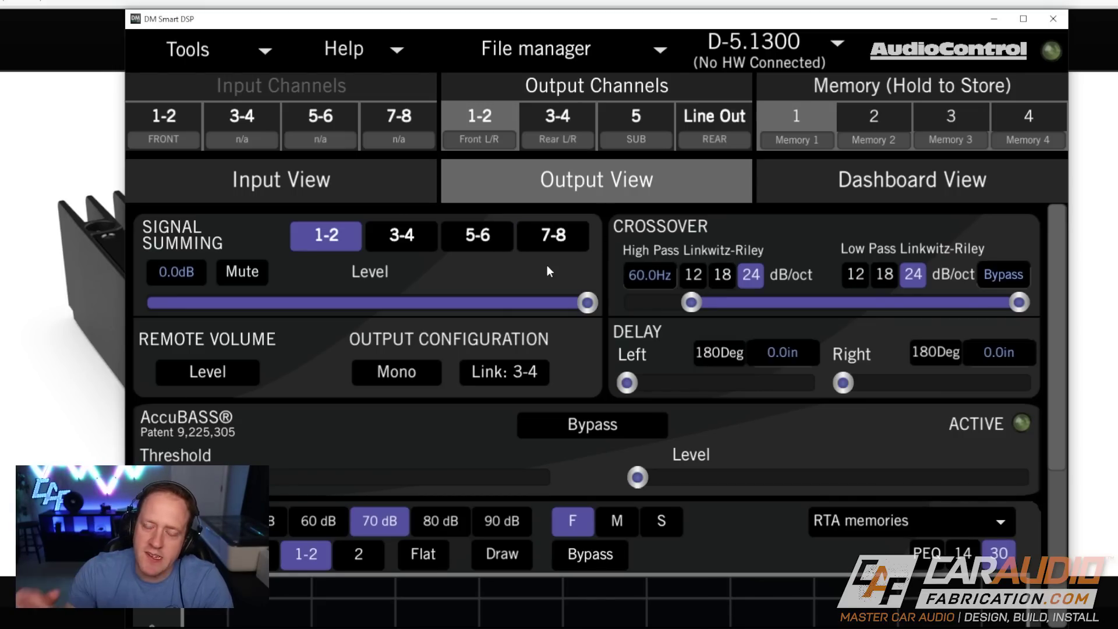
pyautogui.click(417, 235)
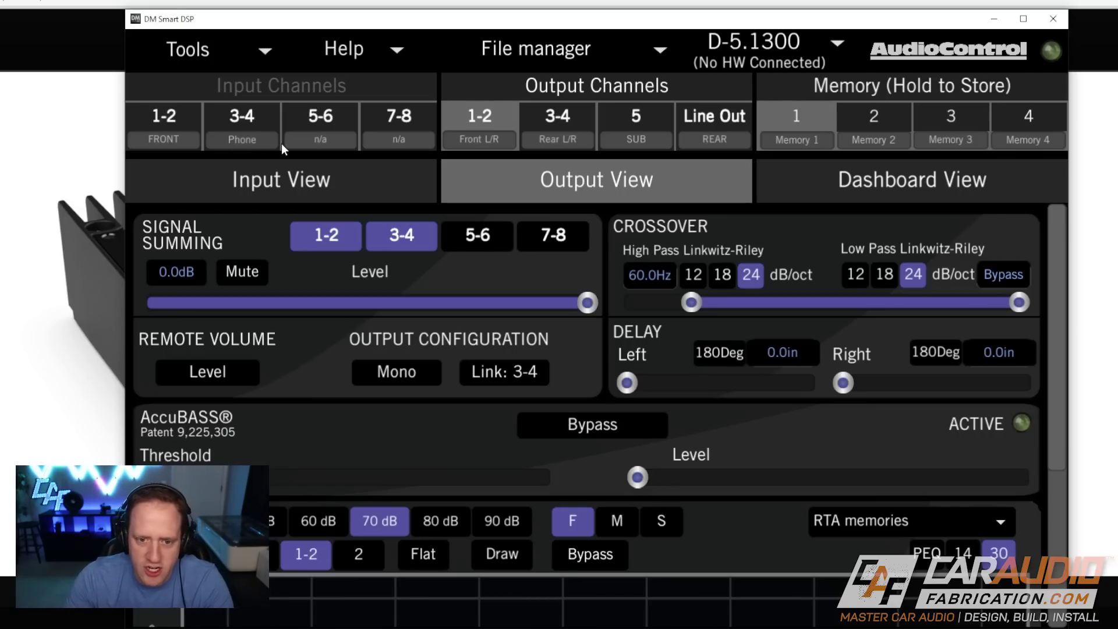
pyautogui.click(223, 190)
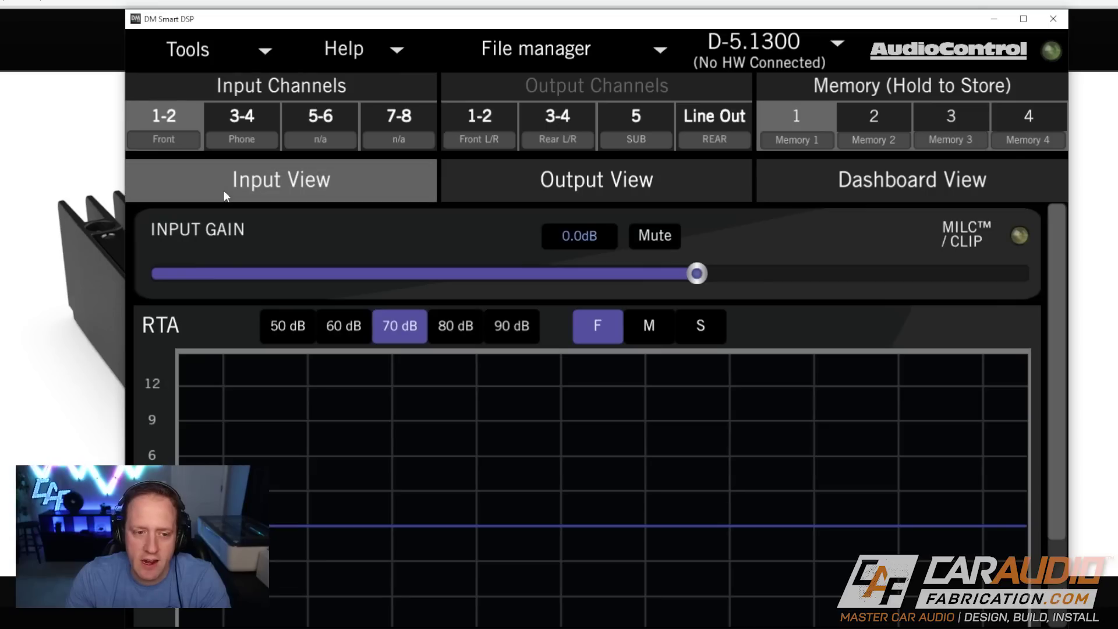
# Set input 1-2 gain to -12.0 dB and return to Front L/R's Output View.
pyautogui.write('-12')
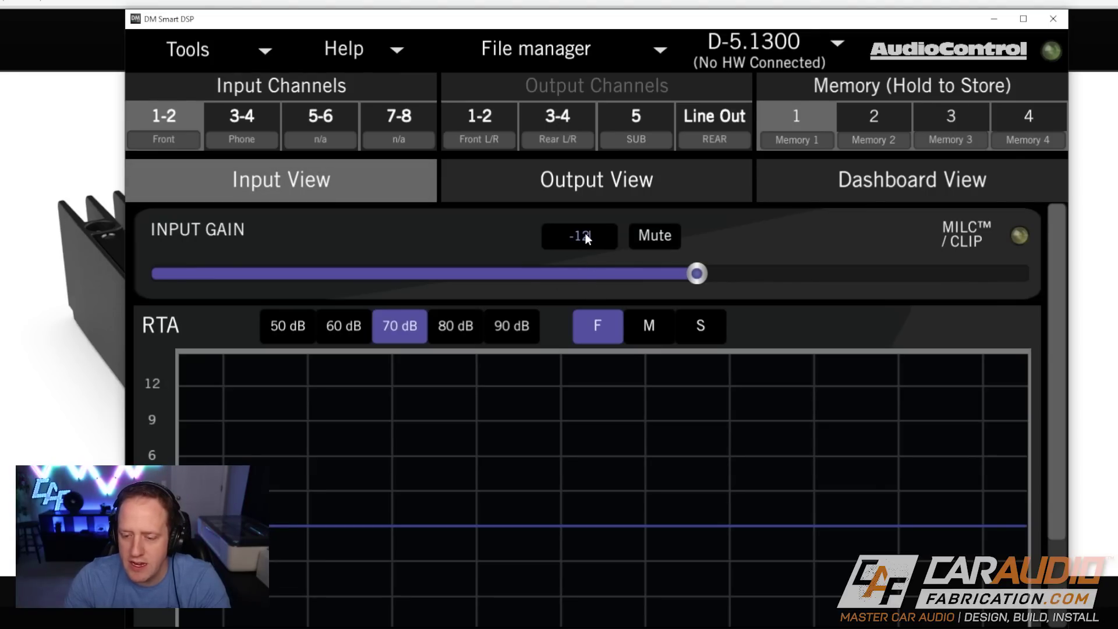
pyautogui.press('Return')
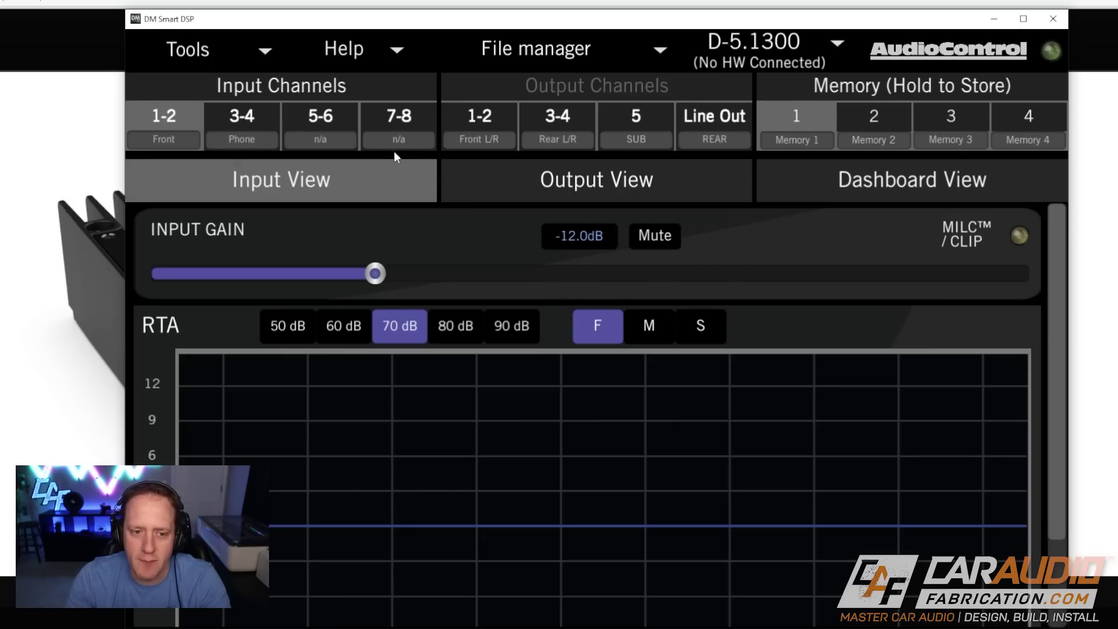
pyautogui.click(526, 185)
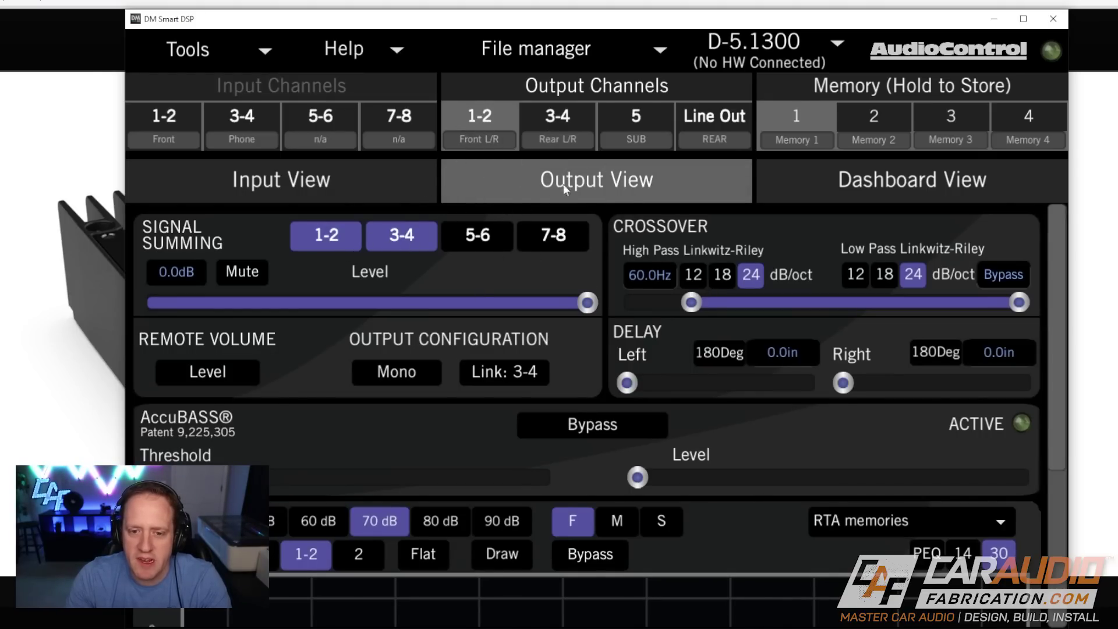
# Add inputs 1-2 to Rear 3-4 summing; make SUB sum inputs 1-2 and 3-4 instead of 5-6.
pyautogui.click(568, 116)
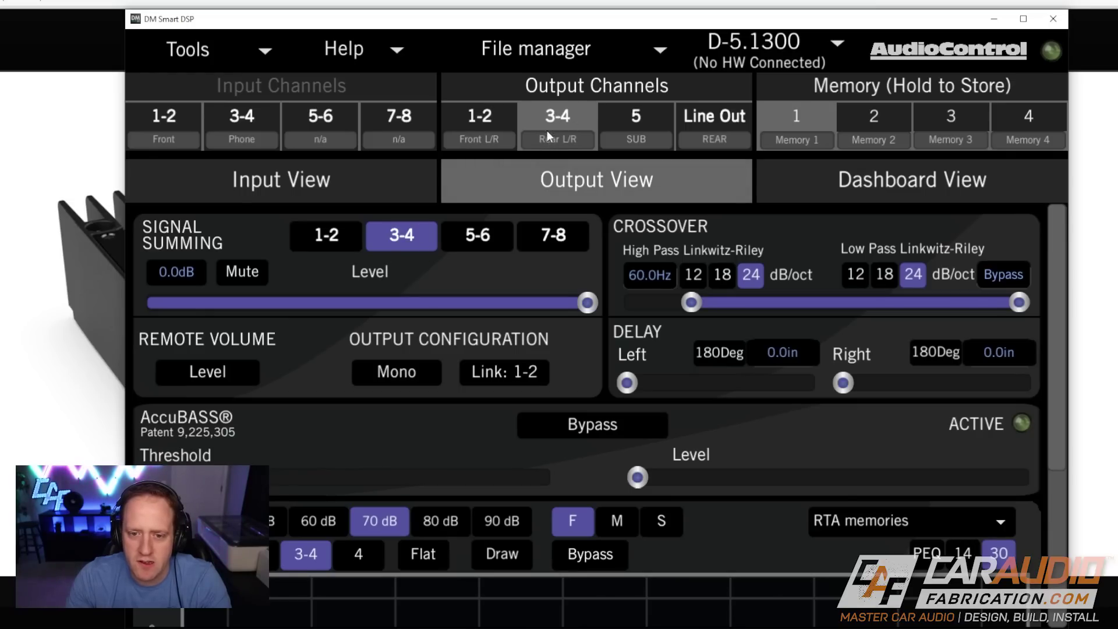
pyautogui.click(319, 241)
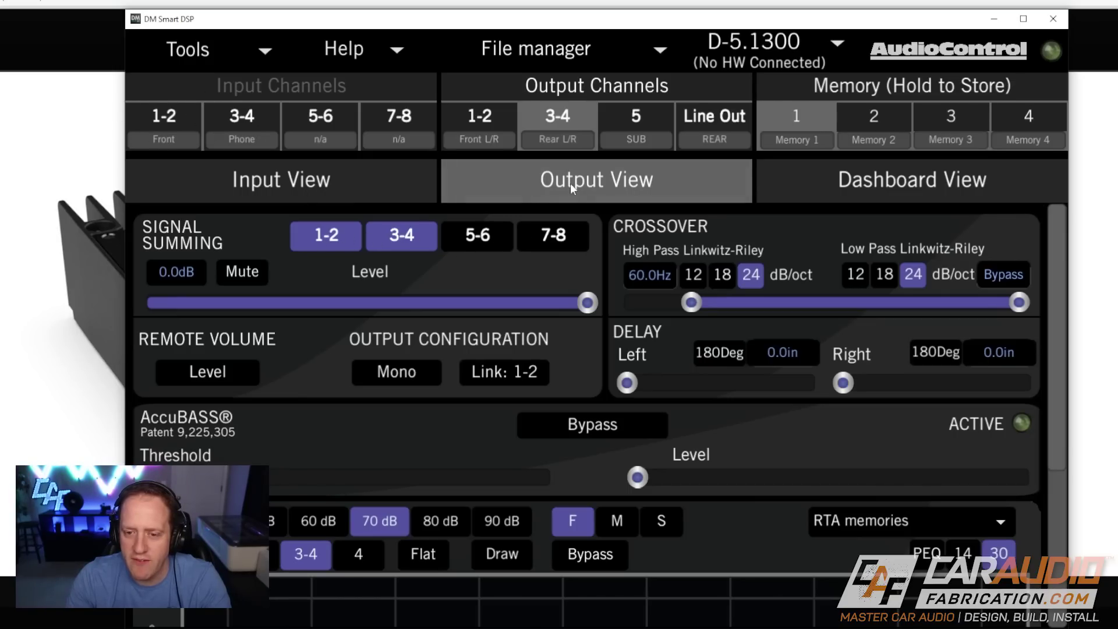
pyautogui.click(633, 117)
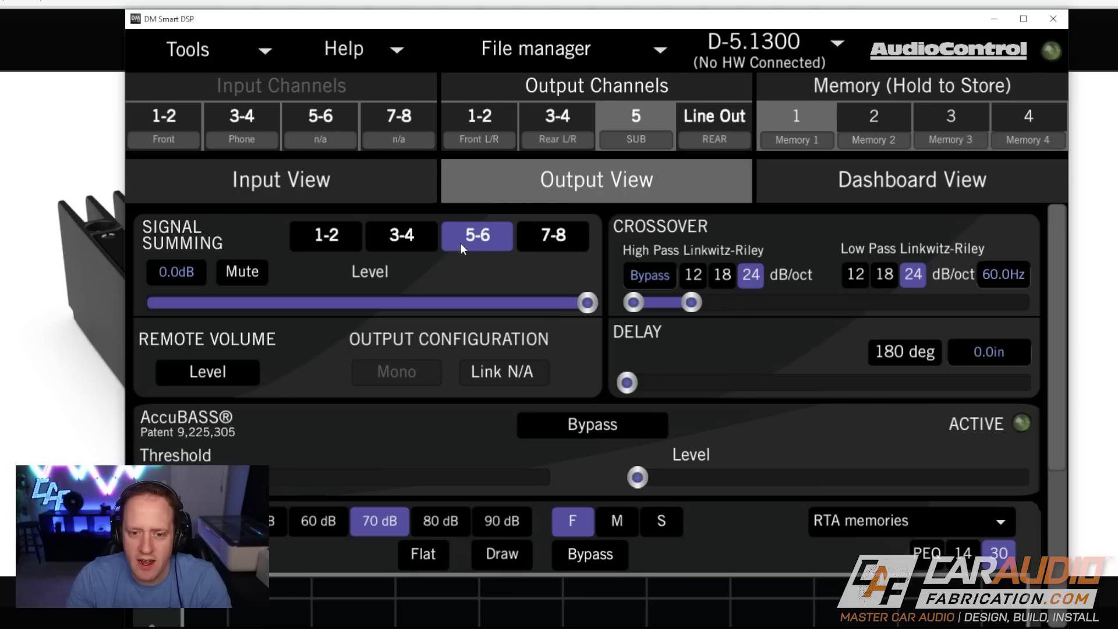
pyautogui.click(480, 236)
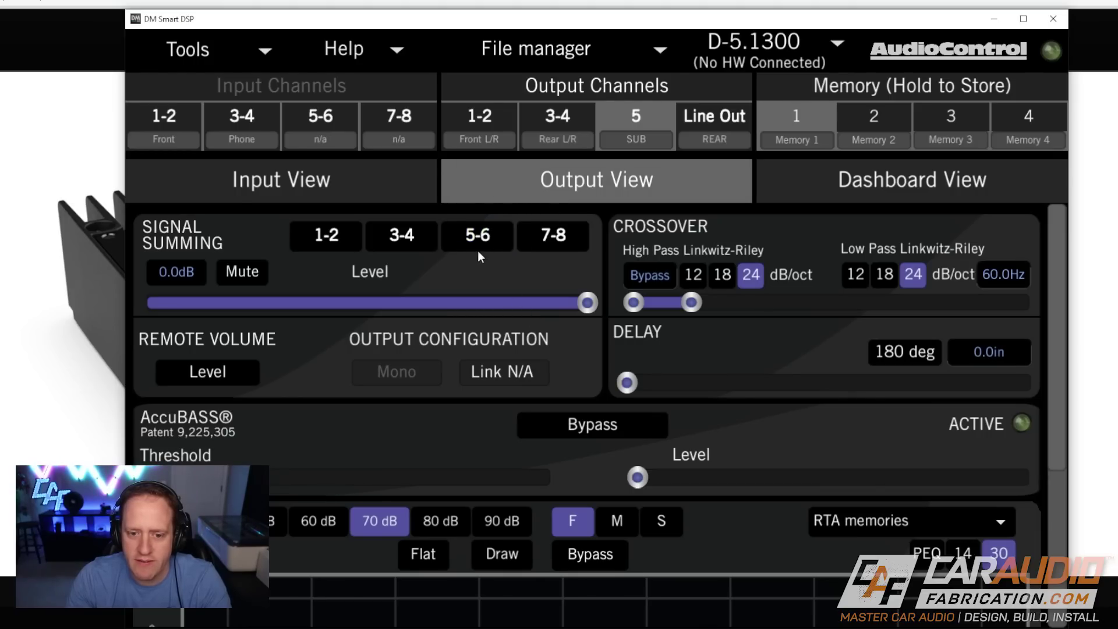
pyautogui.click(403, 239)
pyautogui.click(345, 243)
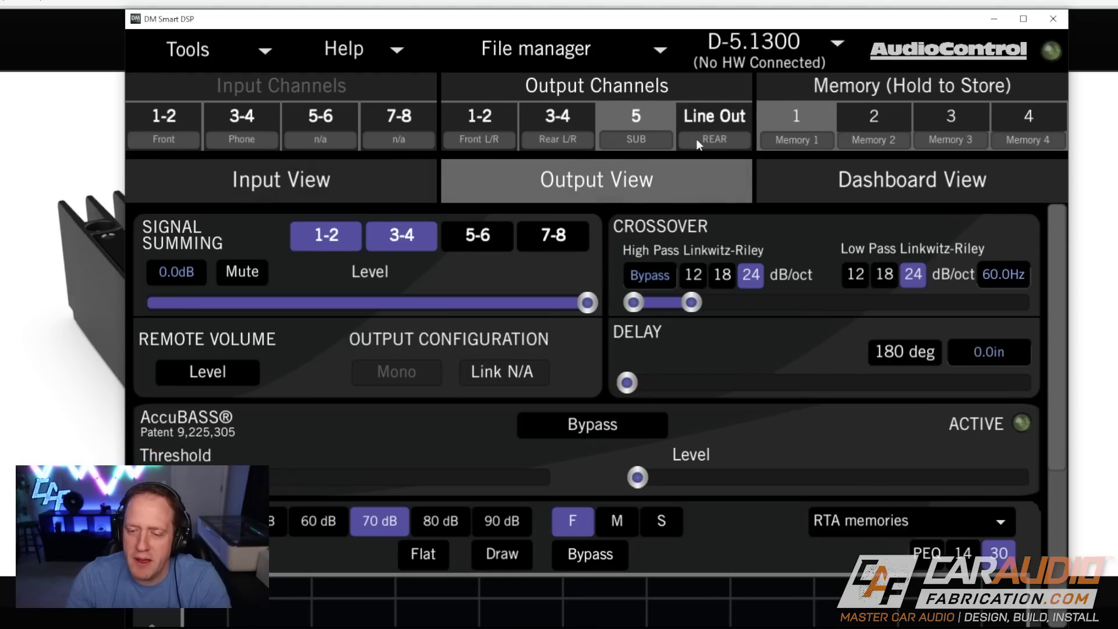
pyautogui.click(731, 120)
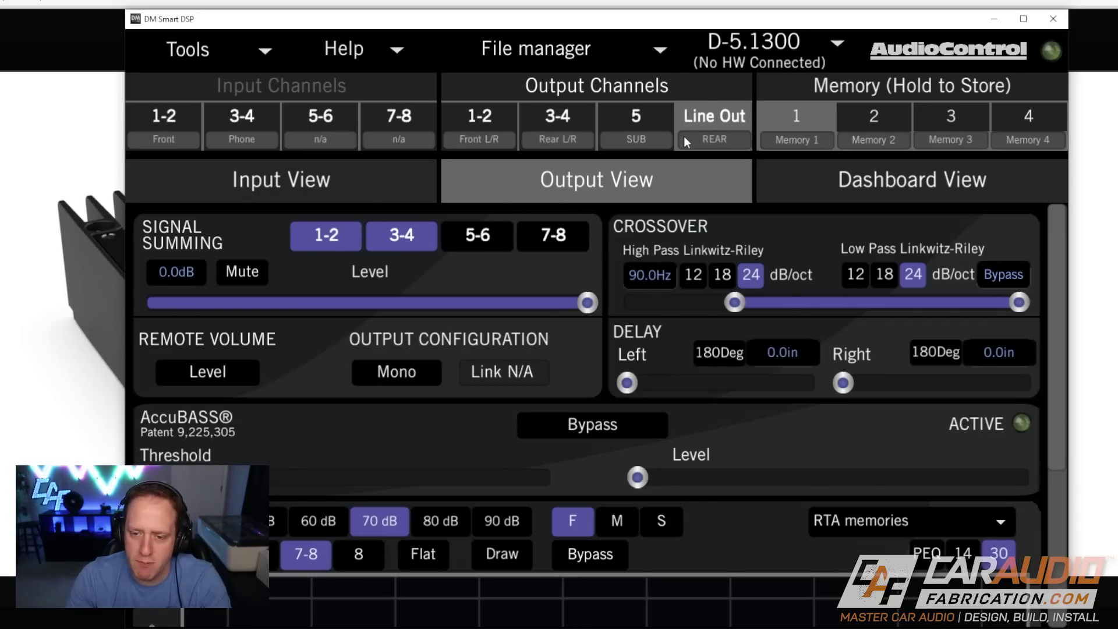
pyautogui.click(632, 119)
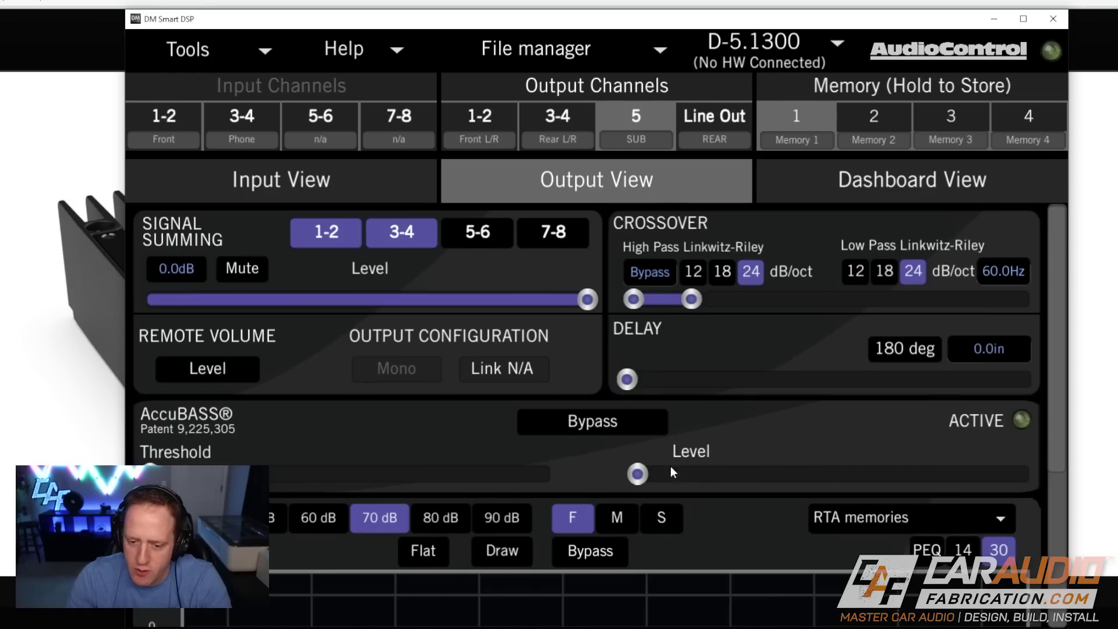
# Overwrite memory 1 with the current settings and name it 'Phone'.
pyautogui.click(802, 117)
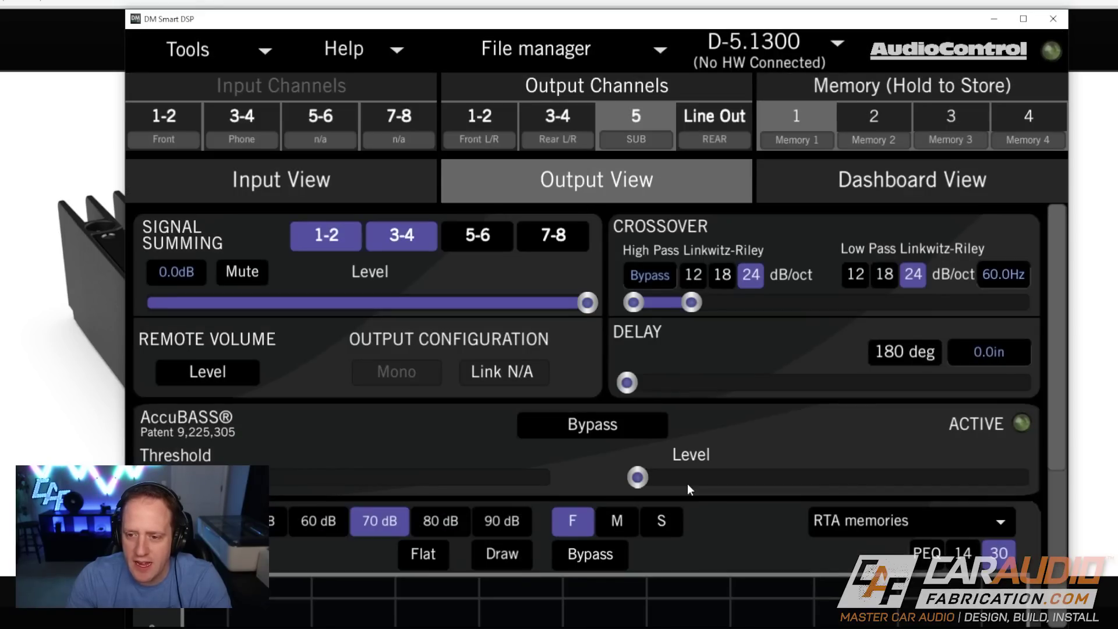
pyautogui.click(693, 483)
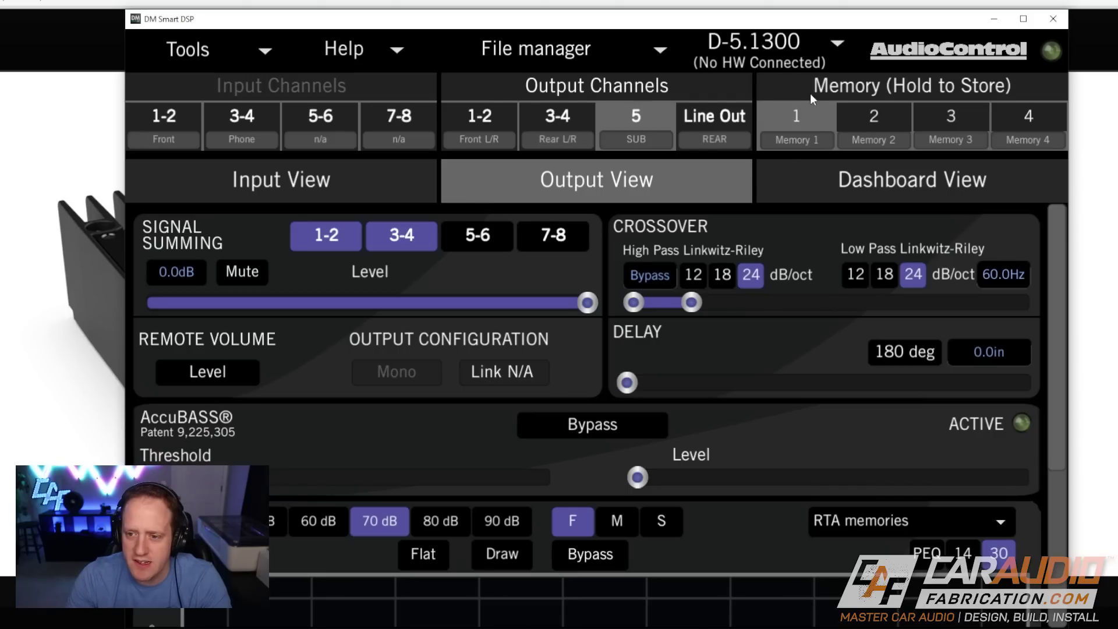
pyautogui.doubleClick(820, 138)
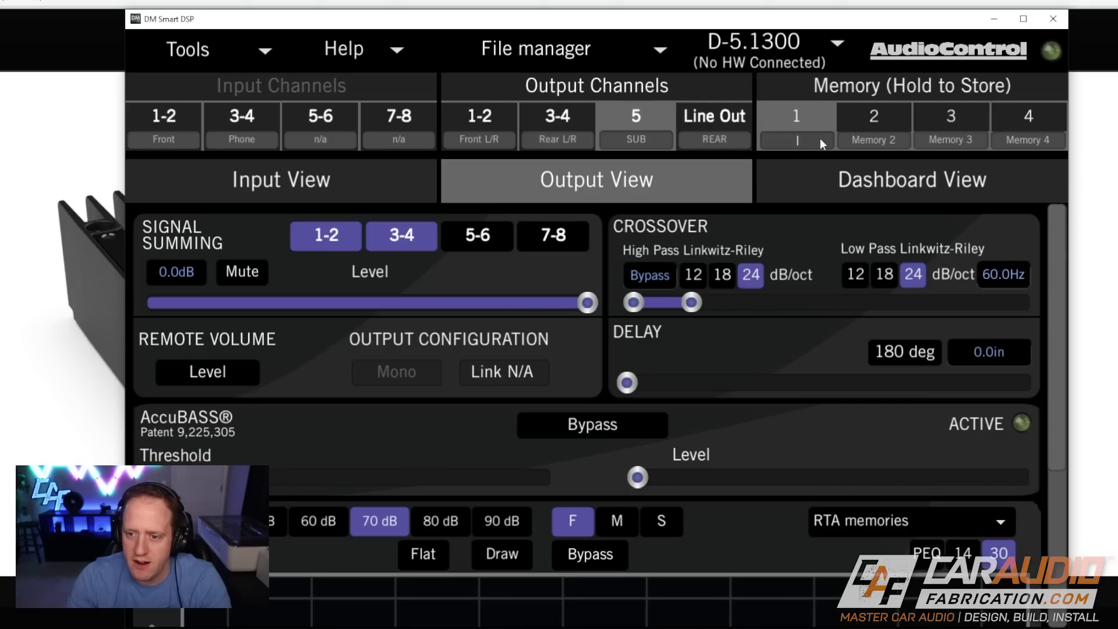
pyautogui.write('Phone')
pyautogui.press('Return')
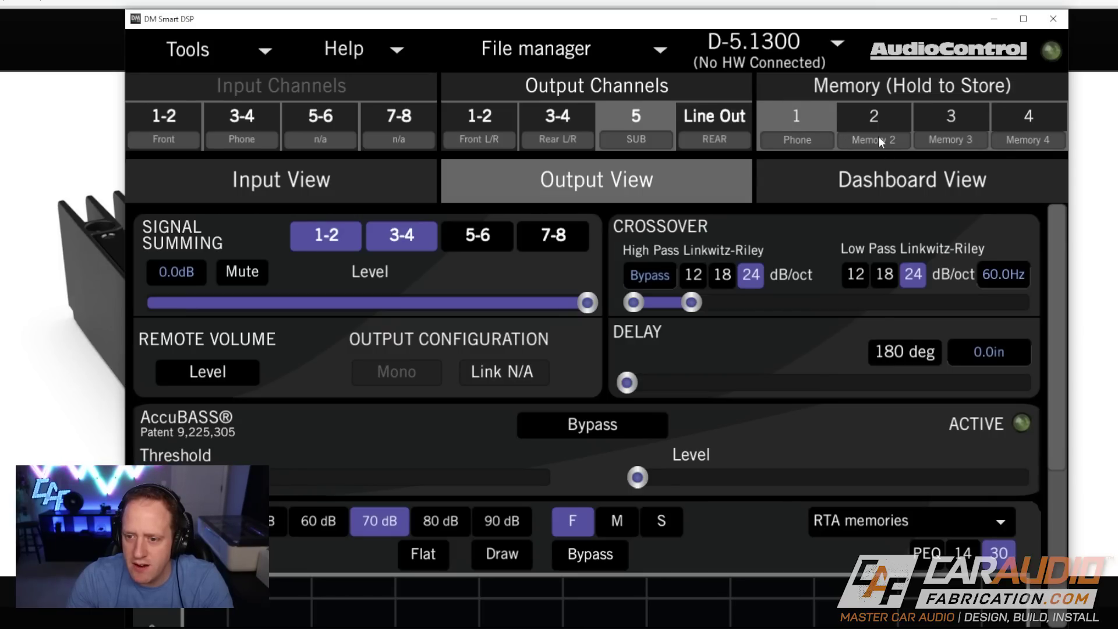
# Label memory 2 'No Phone' and store the current settings into it.
pyautogui.write('No Pro')
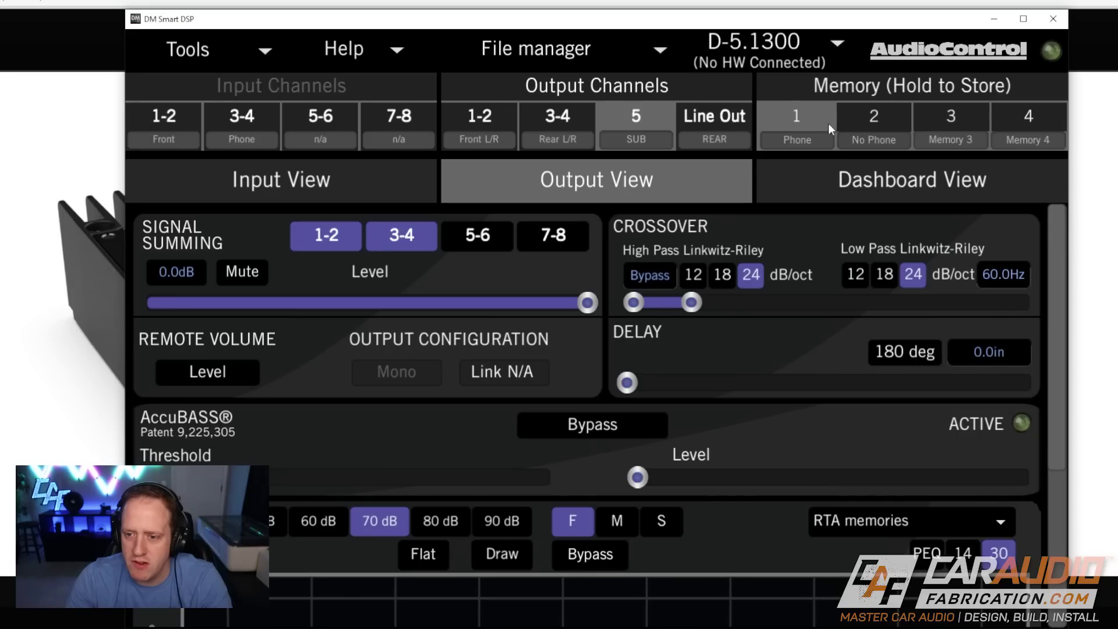
pyautogui.click(868, 118)
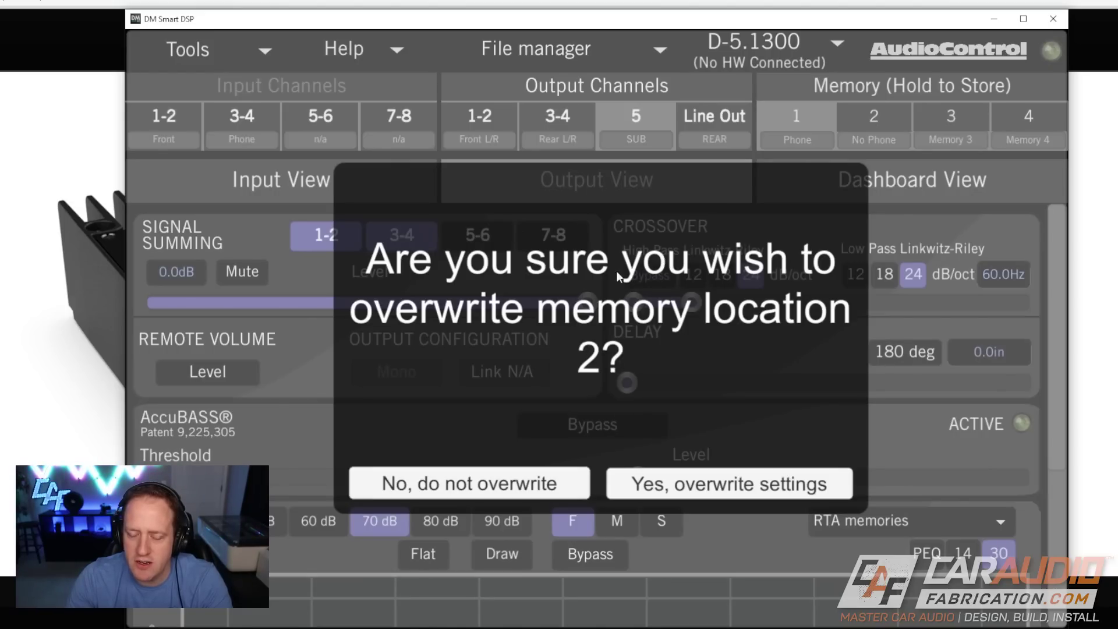
pyautogui.click(700, 478)
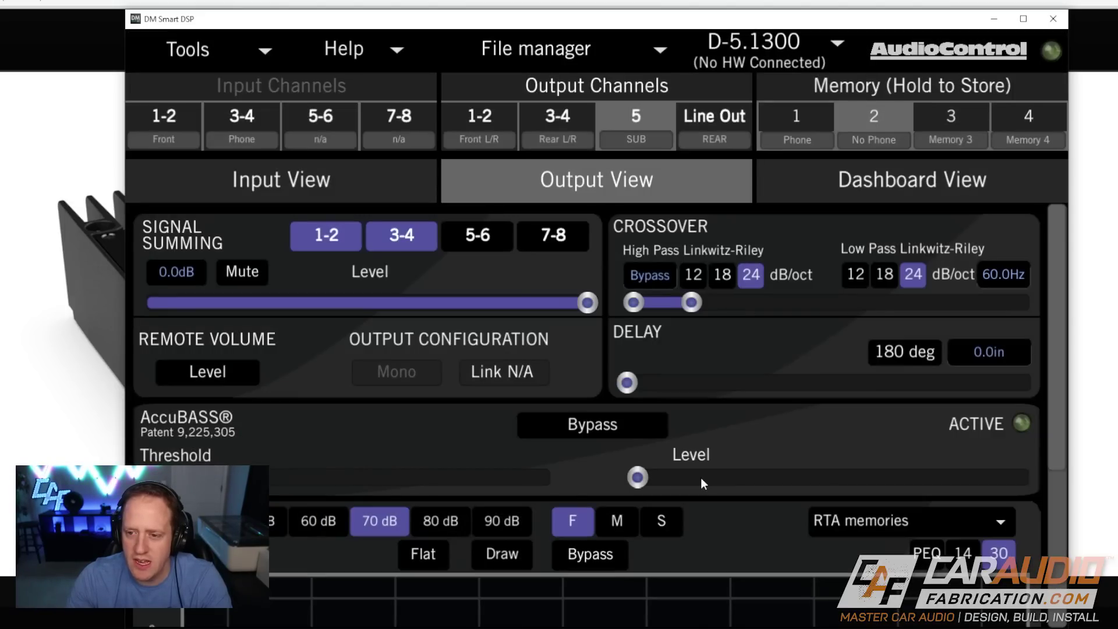
# Recall the Phone memory, then the No Phone memory, discarding unsaved changes.
pyautogui.click(796, 119)
pyautogui.click(577, 481)
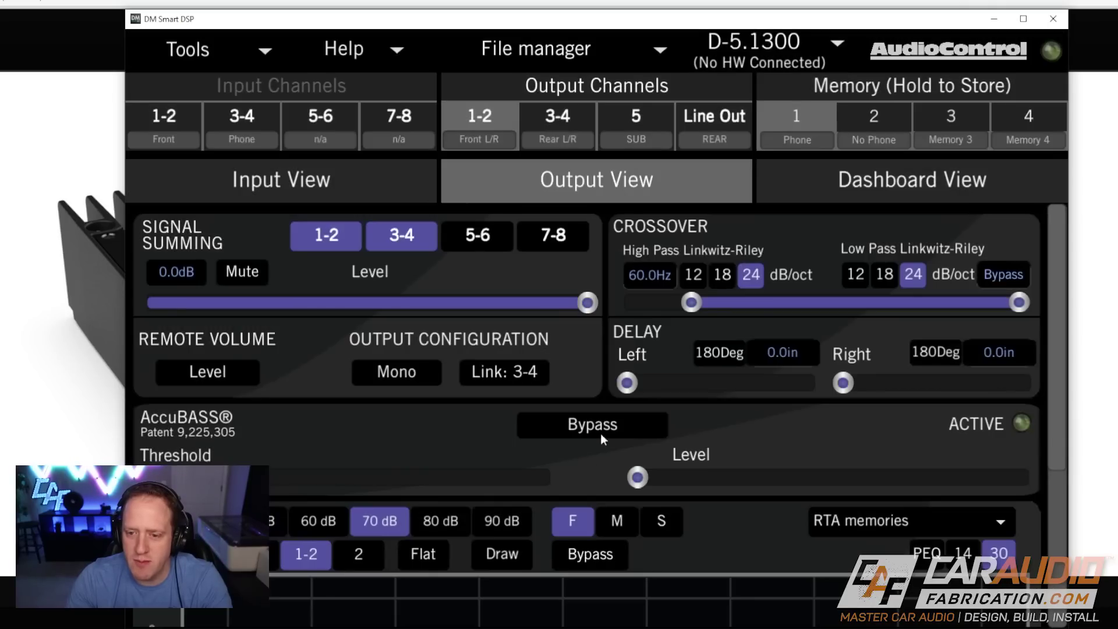
pyautogui.click(873, 121)
pyautogui.click(572, 473)
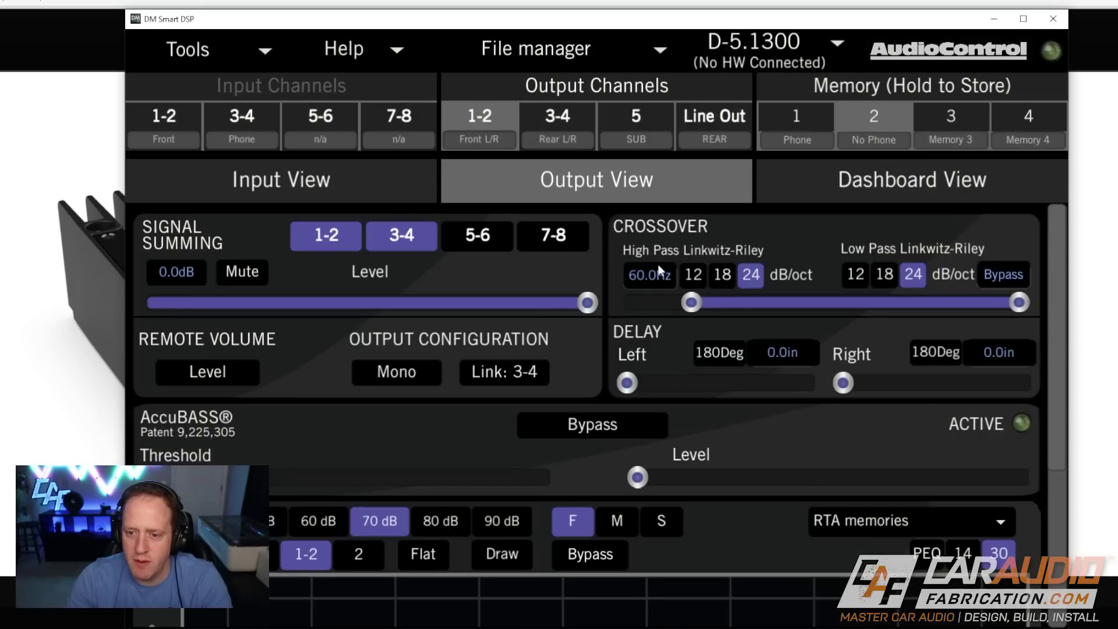
pyautogui.click(871, 117)
pyautogui.click(470, 482)
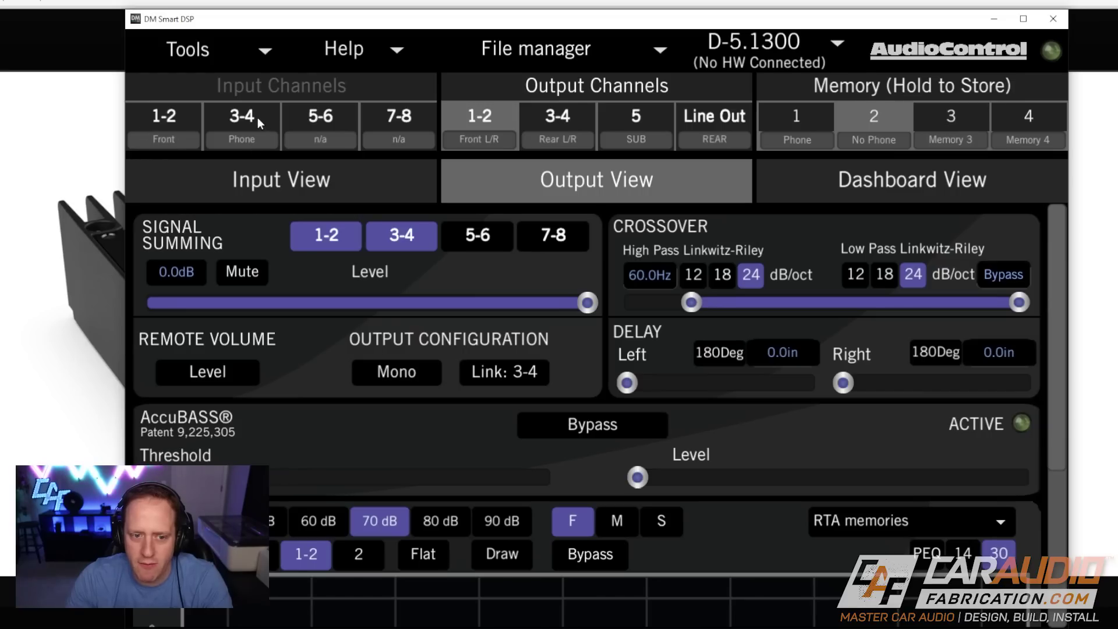
# Turn off Signal Summing 3-4 on Front, Rear, SUB and Line Out, then try recalling a memory.
pyautogui.click(391, 236)
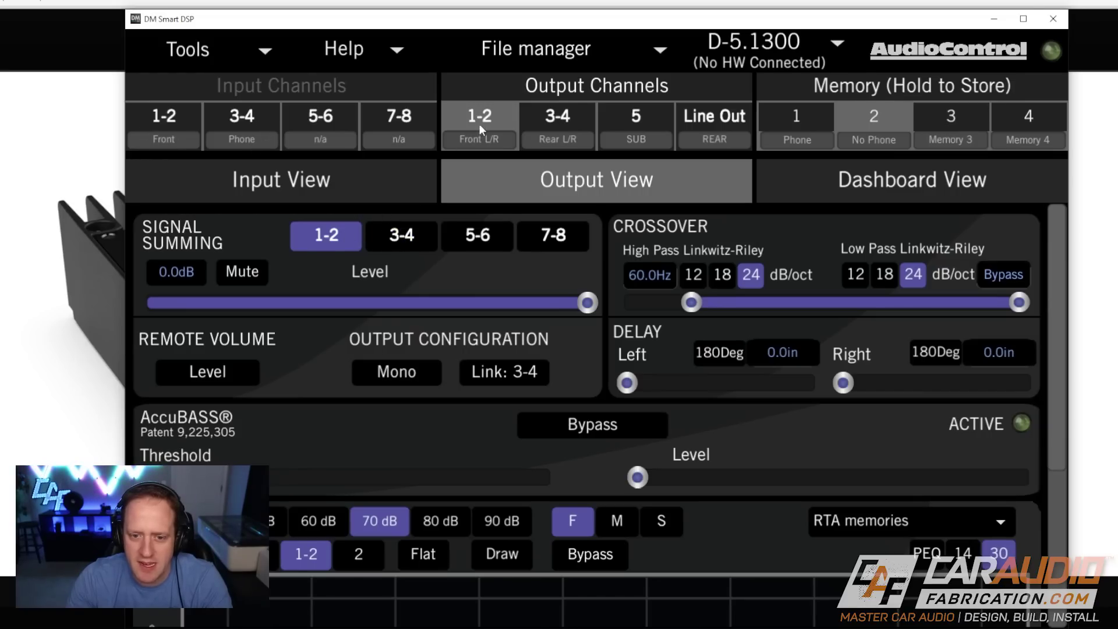
pyautogui.click(550, 120)
pyautogui.click(397, 233)
pyautogui.click(648, 123)
pyautogui.click(396, 235)
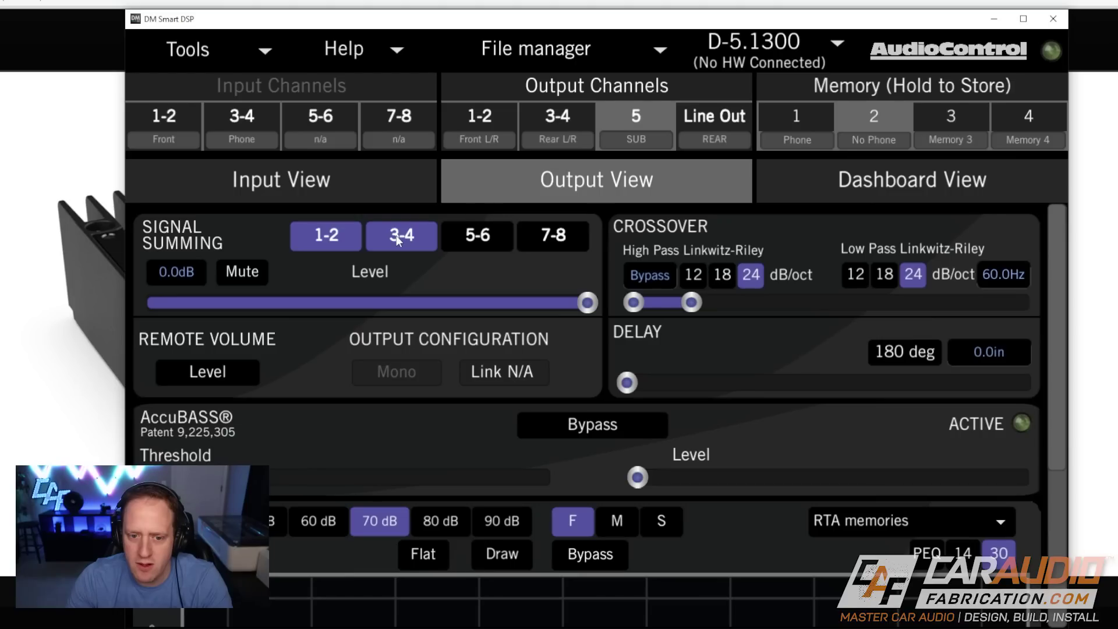
pyautogui.click(718, 119)
pyautogui.click(433, 232)
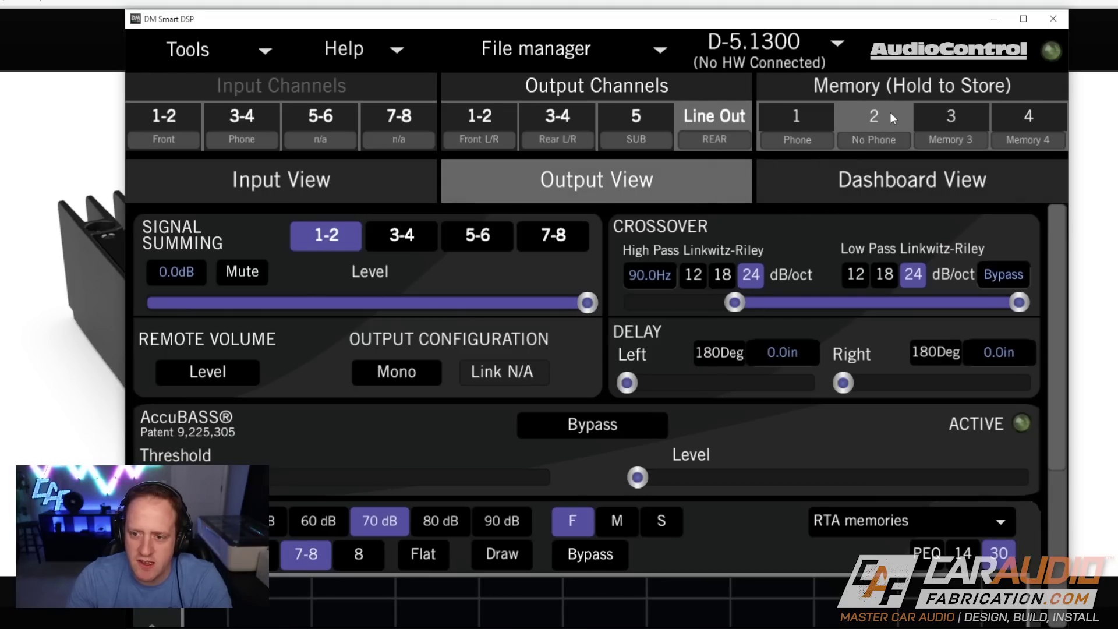
pyautogui.click(801, 133)
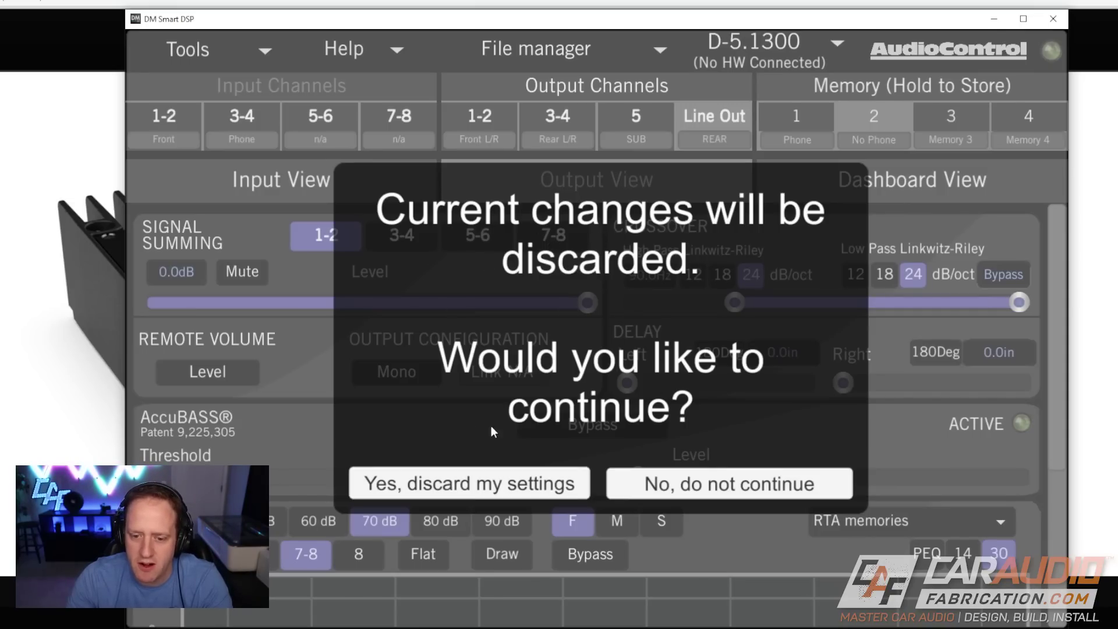
# Keep the edits and overwrite memory 2, No Phone, with the phone-free summing.
pyautogui.click(769, 484)
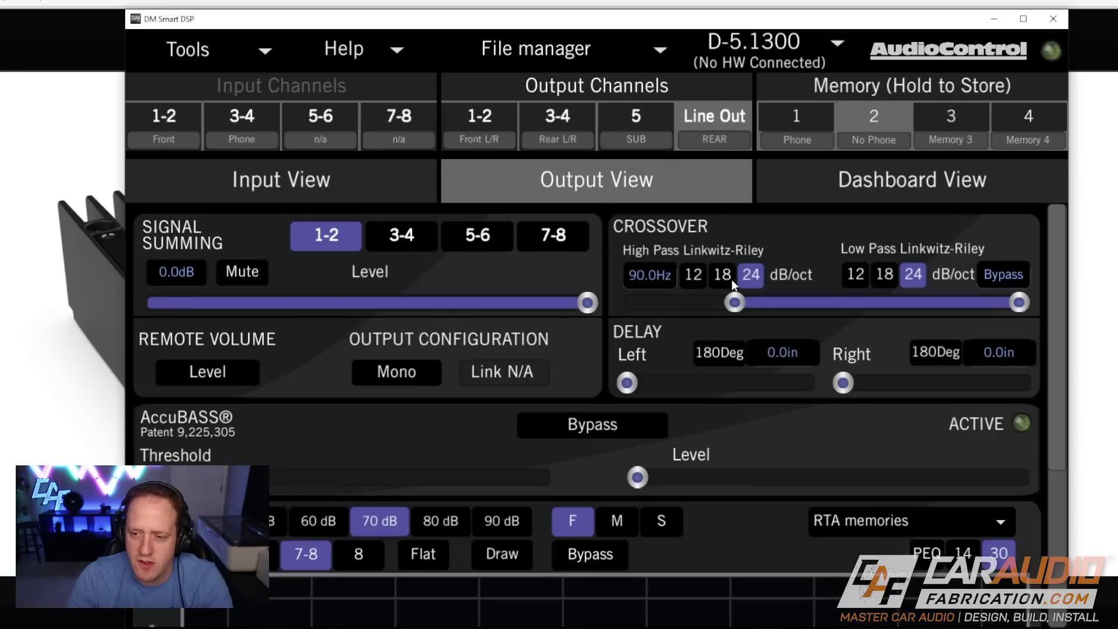
pyautogui.click(878, 116)
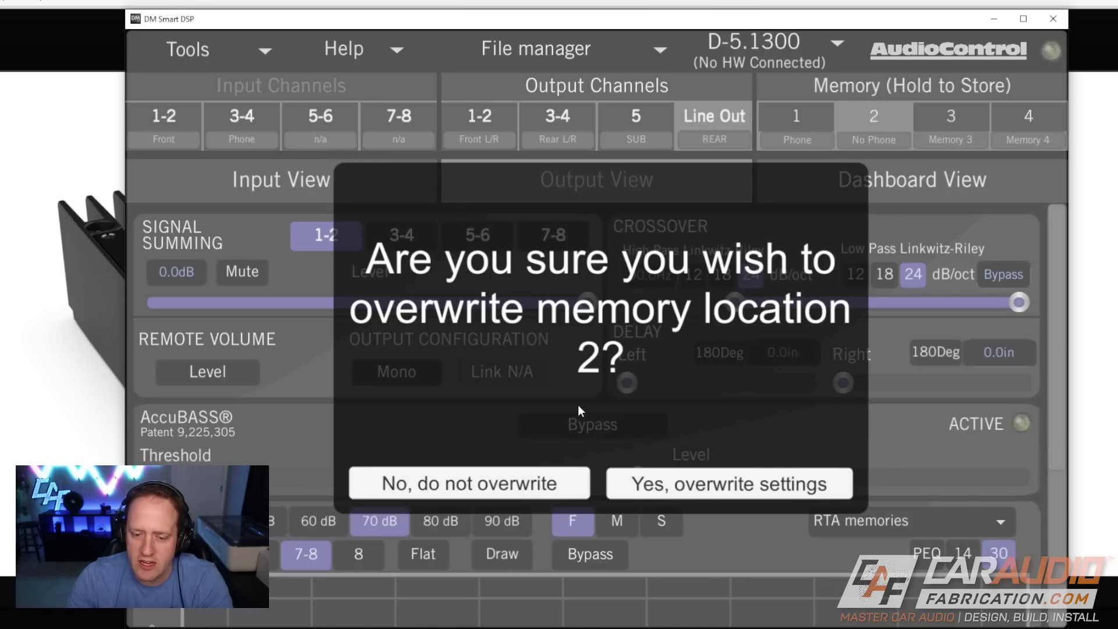
pyautogui.click(697, 491)
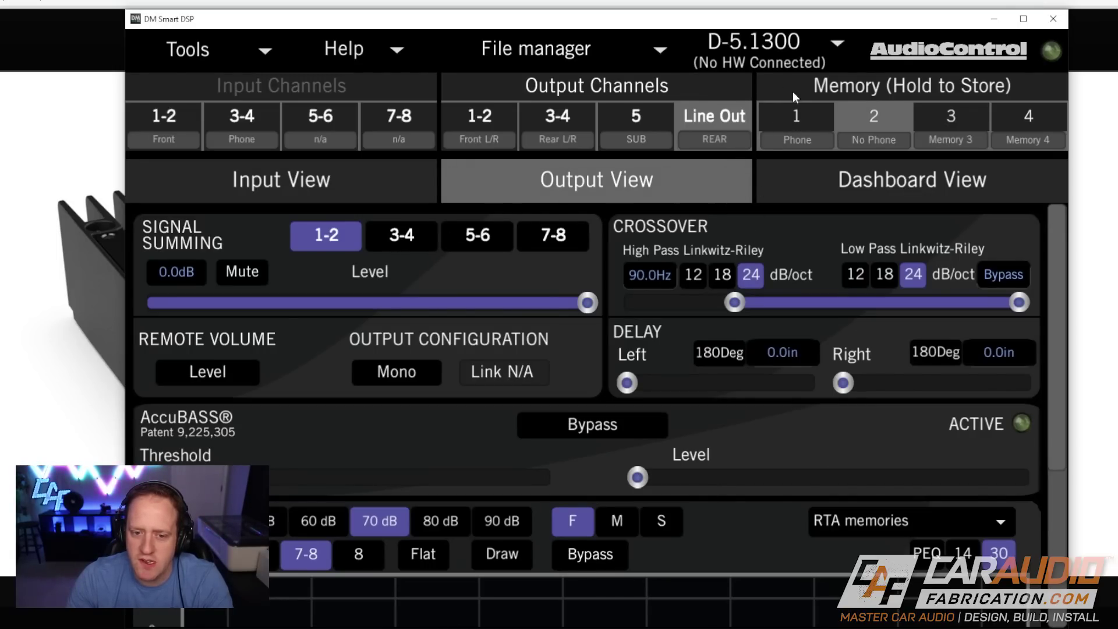
# Recall Phone then No Phone, discarding changes, to compare their summing.
pyautogui.click(768, 103)
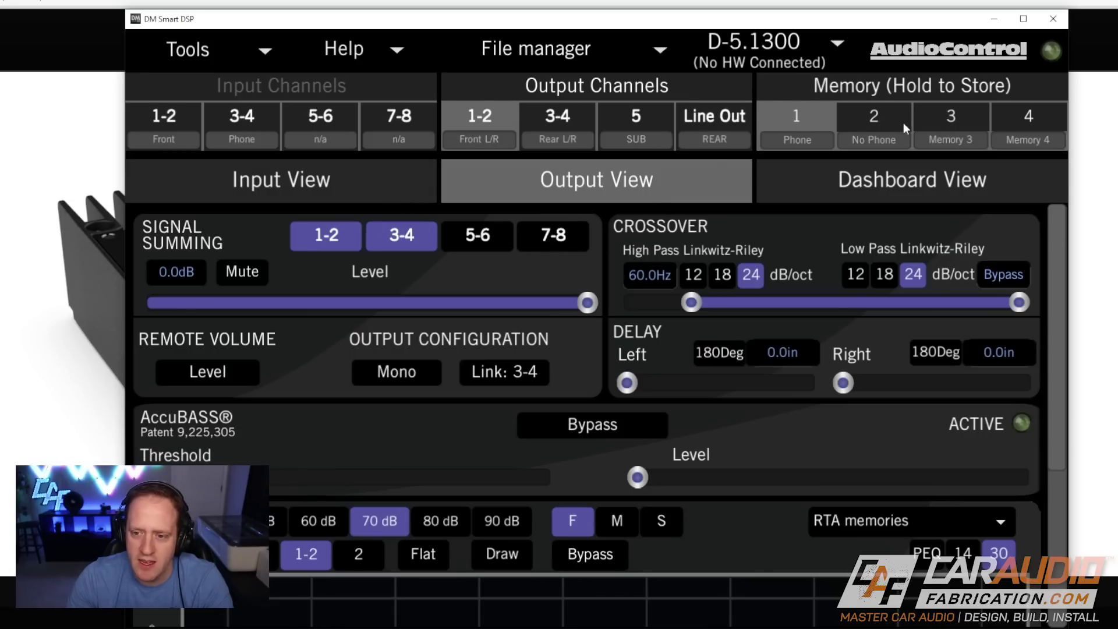
pyautogui.click(875, 118)
pyautogui.press('Escape')
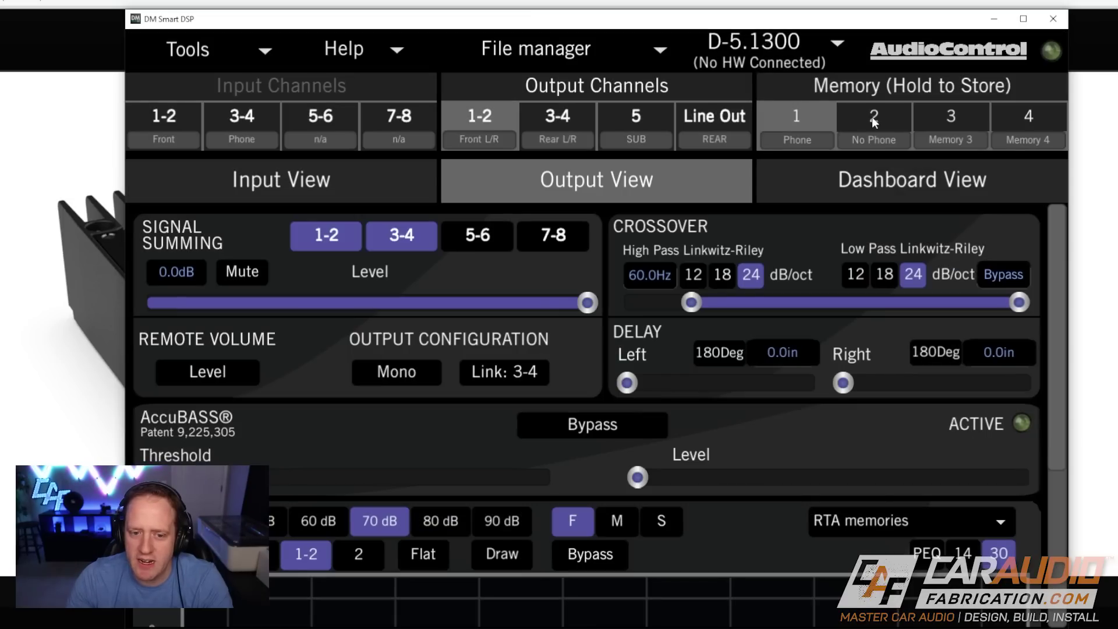
pyautogui.click(871, 116)
pyautogui.click(419, 482)
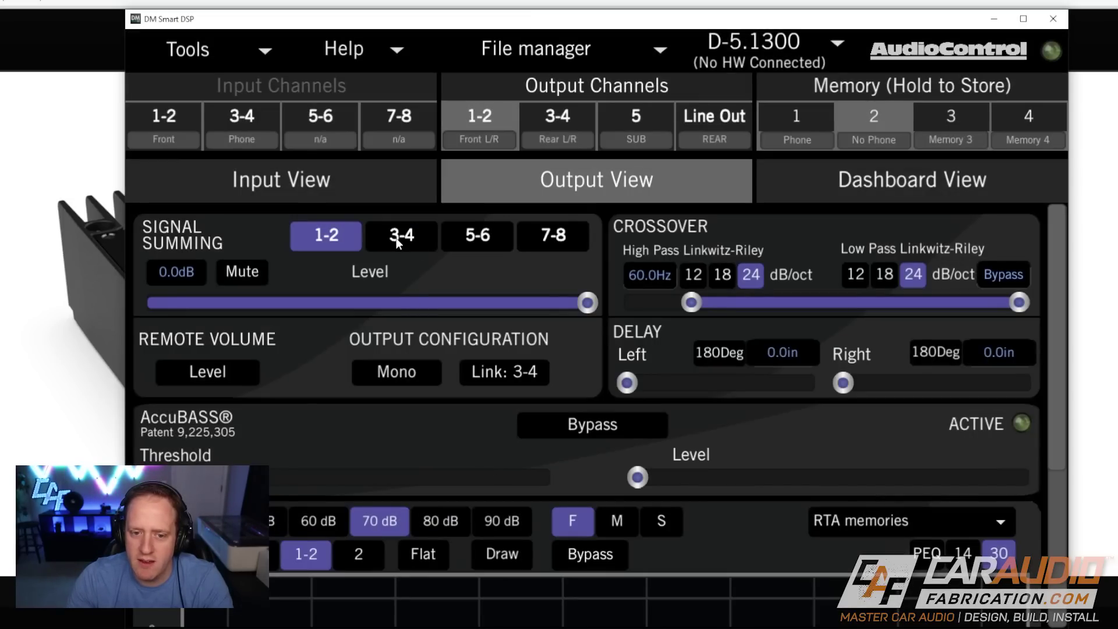